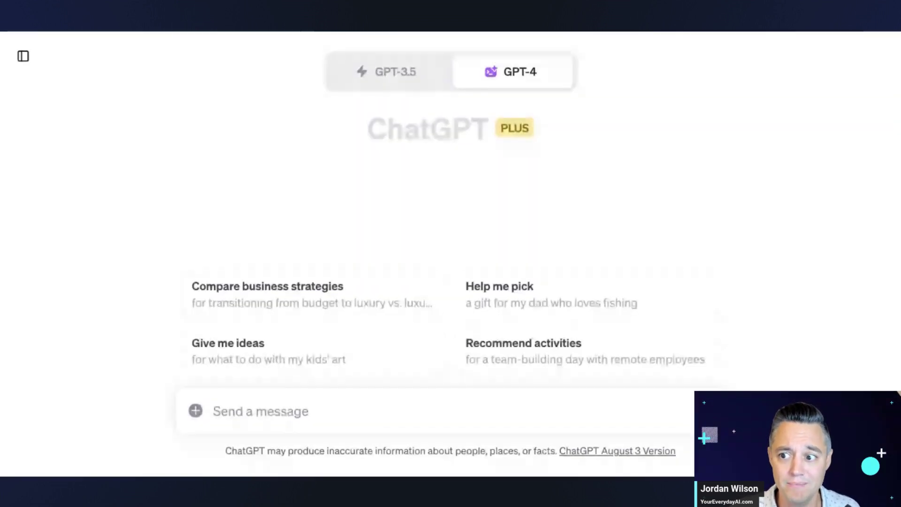
# - Start a new ChatGPT Plus chat with GPT-4 in Advanced Data Analysis mode
pyautogui.moveTo(499, 92)
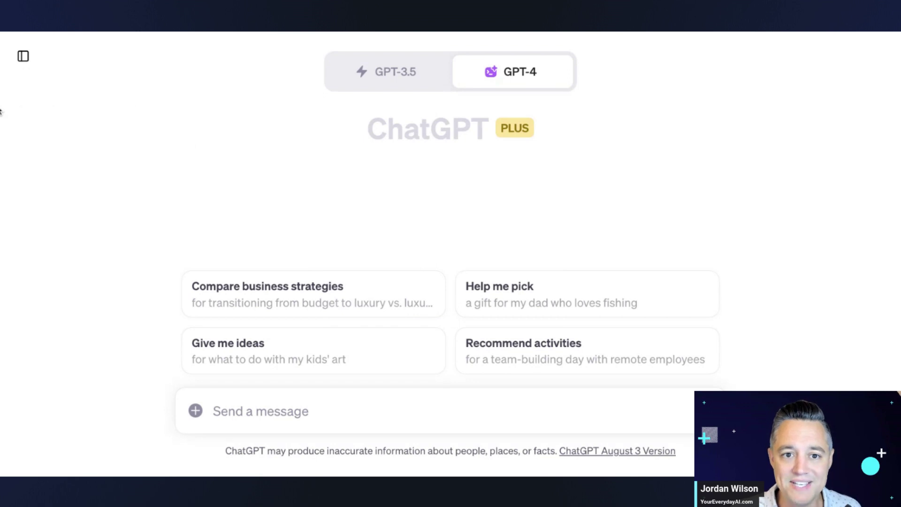
# - Send the newsletter analysis prompt with the posts_by_date spreadsheet attached, asking for 10 insights
pyautogui.write('please analyze this data from the everyday ai newsletter. we use beehiiv as our email newsletter provider. please analyze post performance, and tell me which posts perform the best. also, please analyze why some posts may do better than others. take a deep breath, go step by step and walk me through your decision making process.  please give me the 10 of the most interesting insights from this data as it pertains to post performance.')
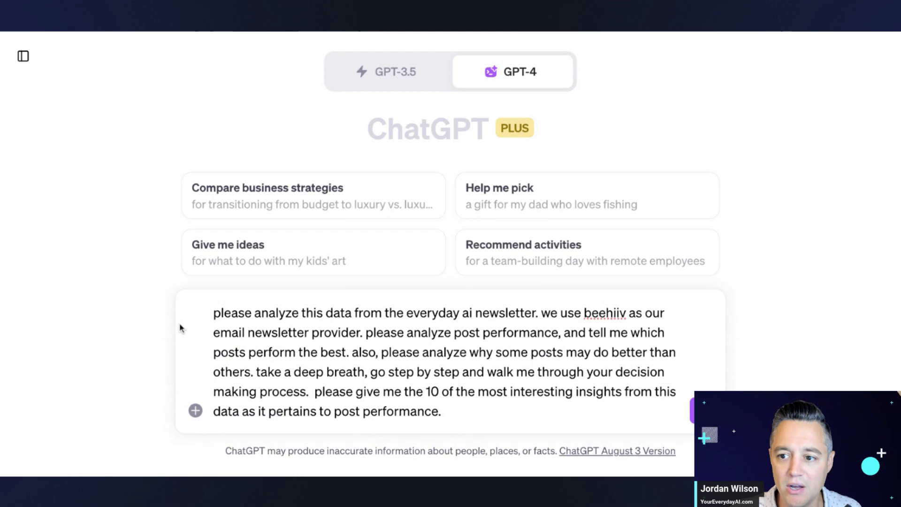
pyautogui.click(195, 410)
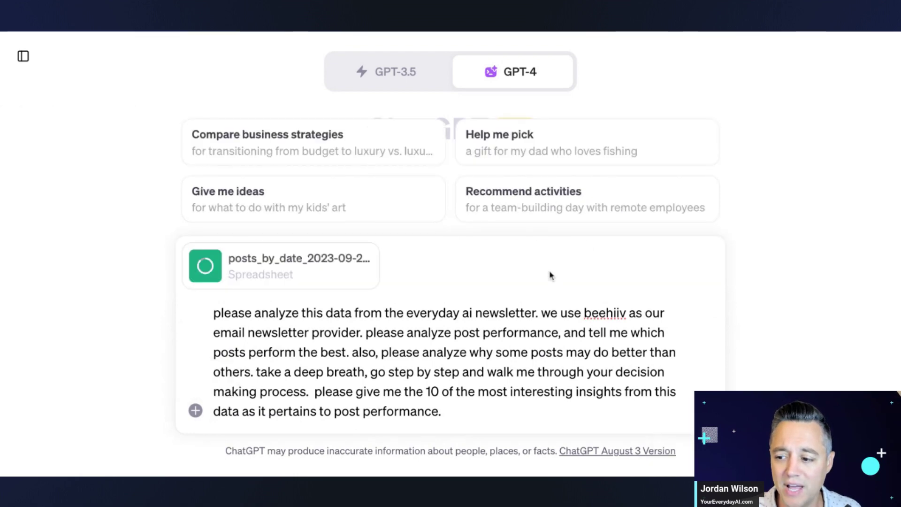
pyautogui.click(703, 411)
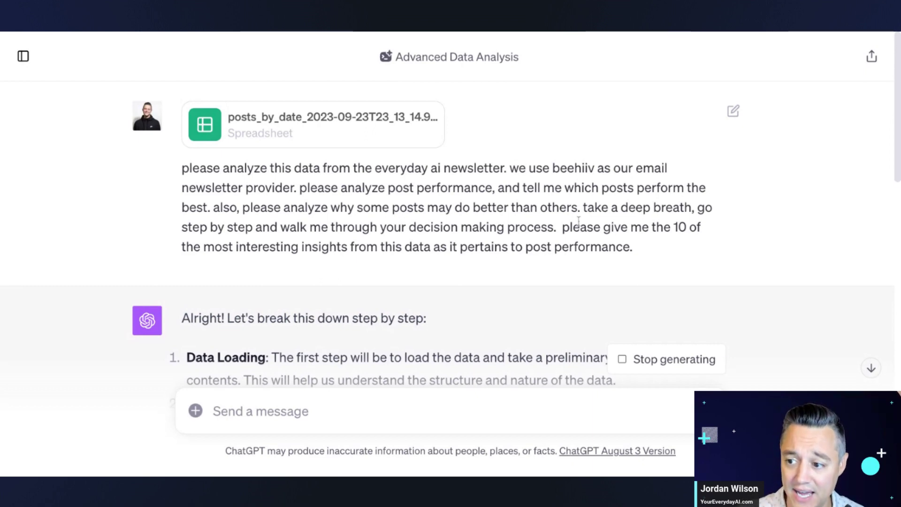
# - Highlight the sent prompt's last sentence requesting the 10 most interesting insights
pyautogui.moveTo(563, 229); pyautogui.dragTo(686, 264)
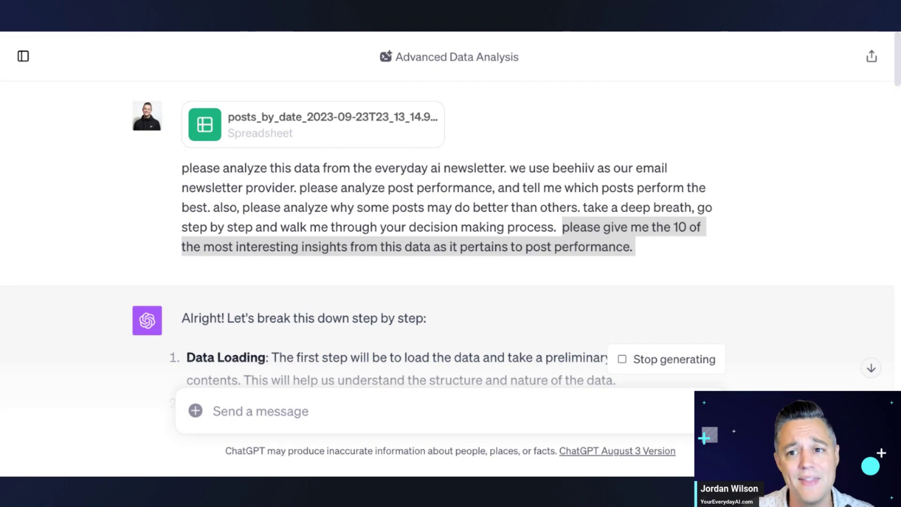
pyautogui.hotkey('alt', 'Tab')
pyautogui.scroll(-3, 315, 272)
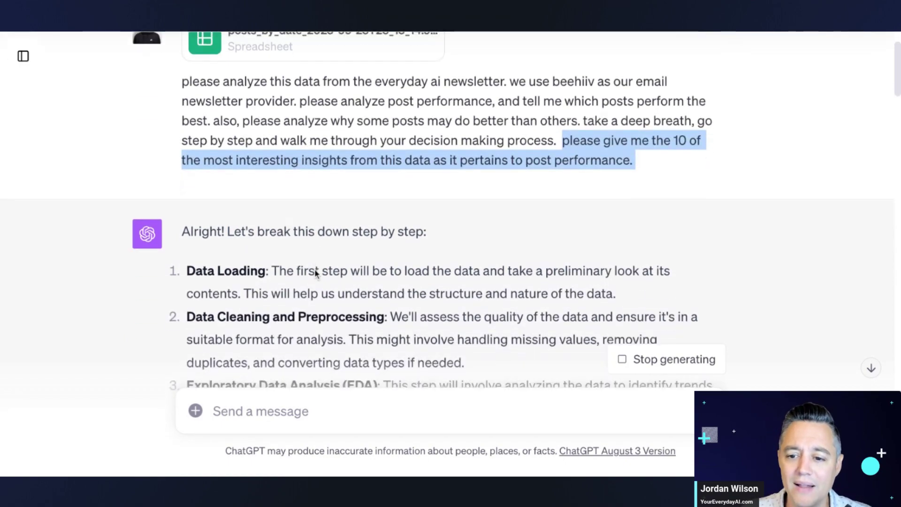
pyautogui.scroll(-15, 316, 273)
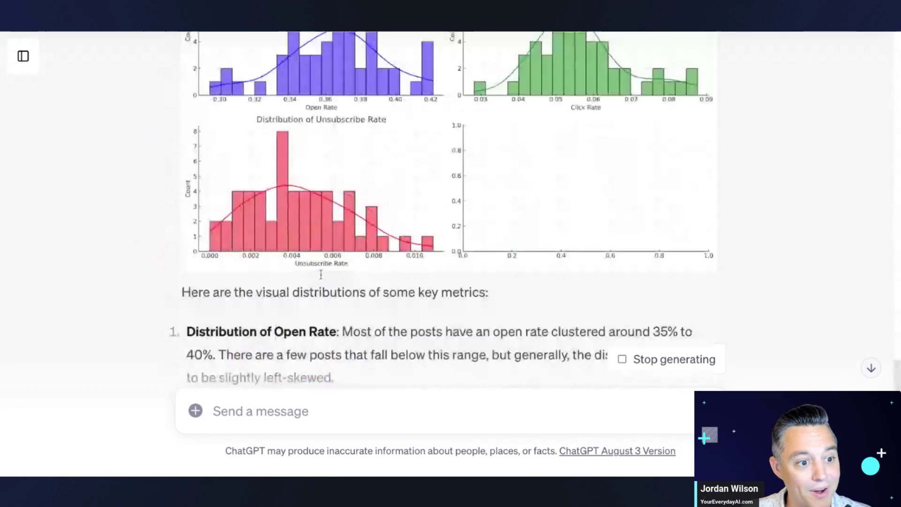
pyautogui.scroll(-5, 328, 279)
pyautogui.scroll(10, 356, 286)
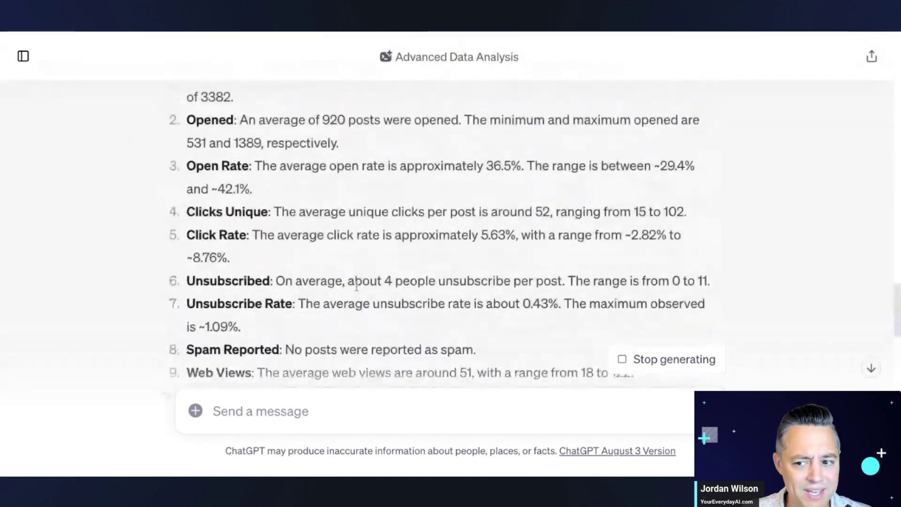
pyautogui.scroll(-5, 357, 286)
pyautogui.scroll(6, 359, 287)
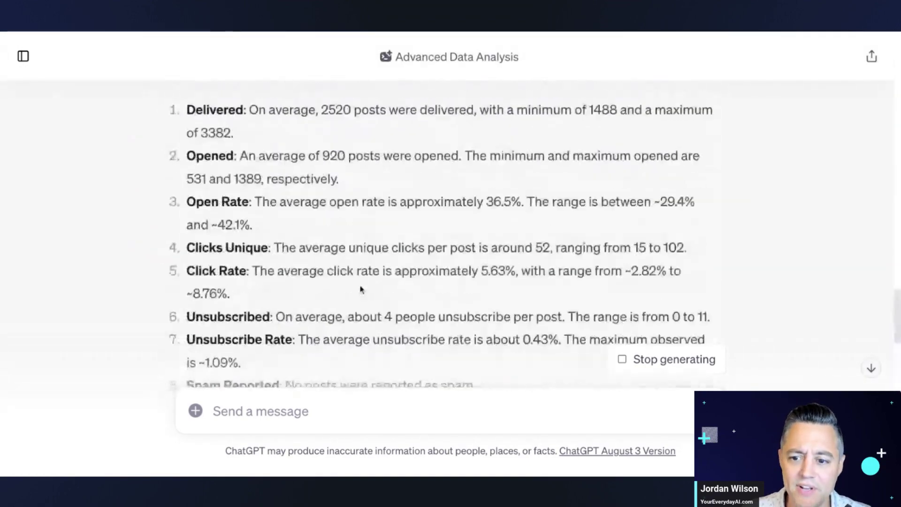
pyautogui.scroll(7, 361, 288)
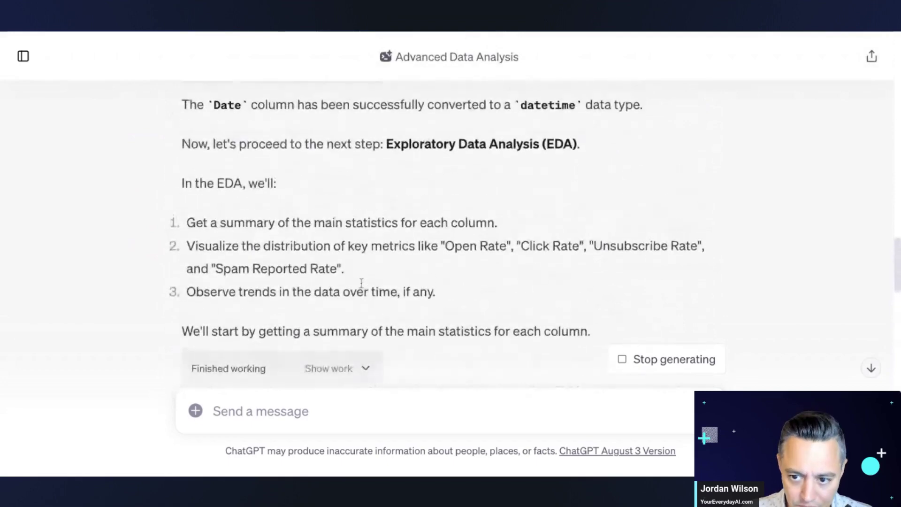
pyautogui.scroll(4, 362, 282)
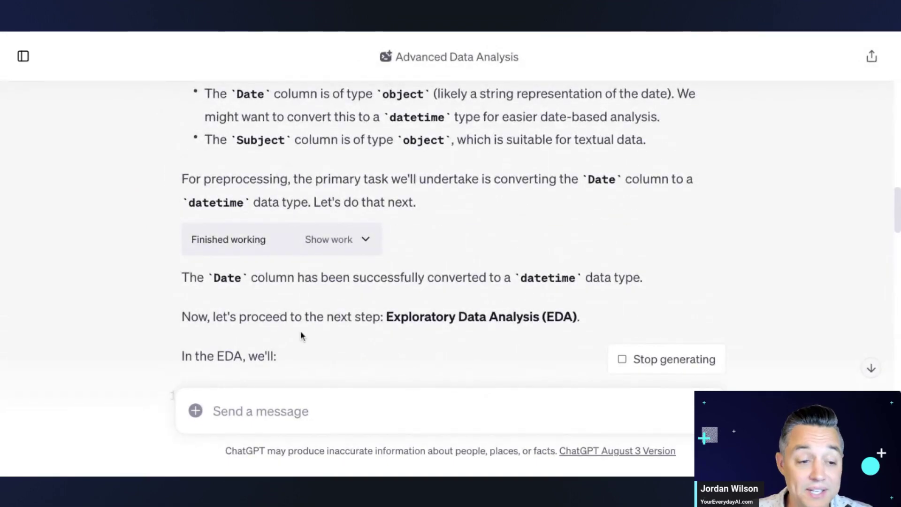
pyautogui.scroll(10, 312, 334)
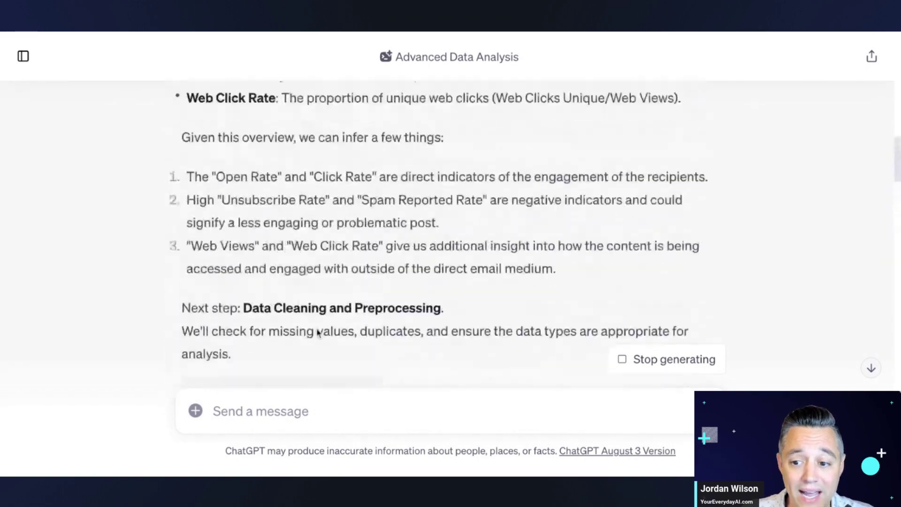
pyautogui.scroll(10, 317, 327)
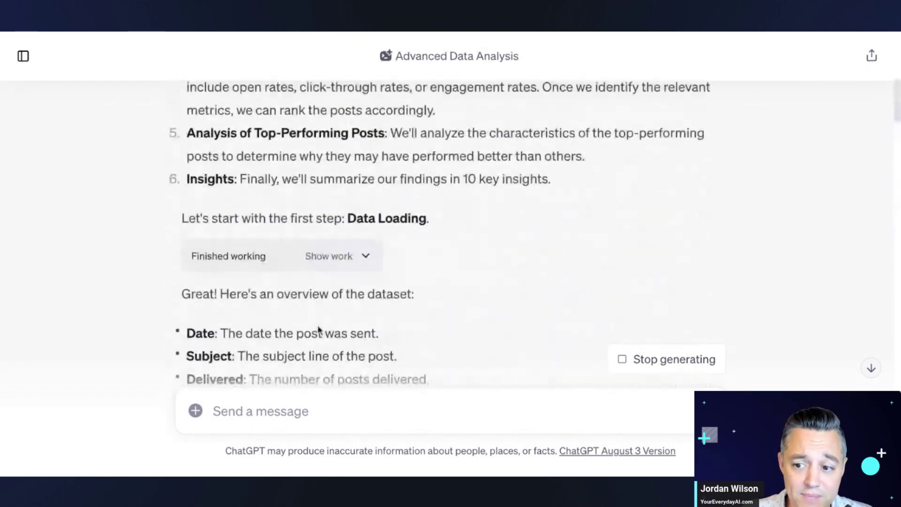
pyautogui.scroll(8, 319, 323)
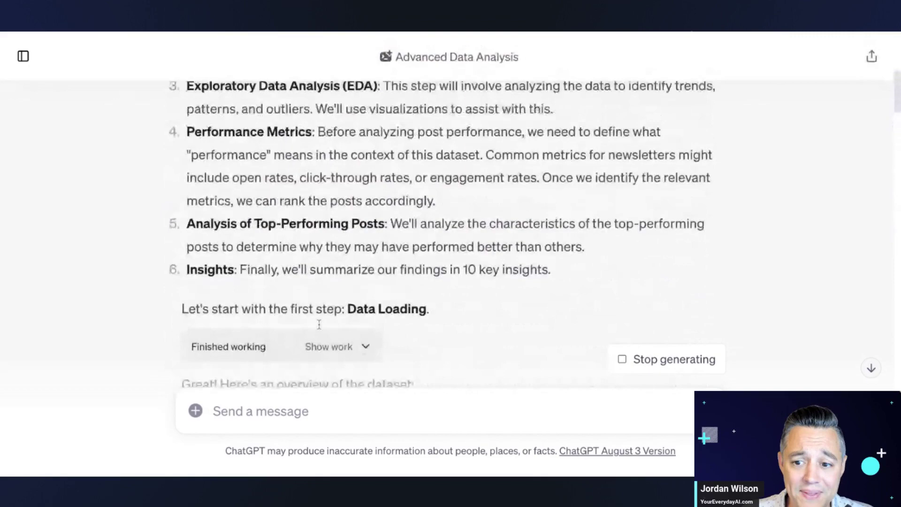
pyautogui.scroll(4, 319, 324)
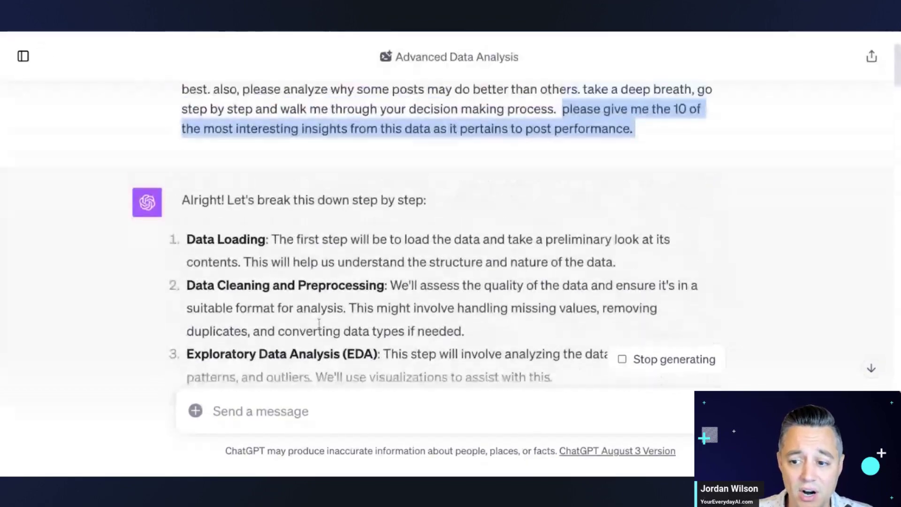
pyautogui.scroll(-5, 320, 324)
pyautogui.scroll(-7, 319, 324)
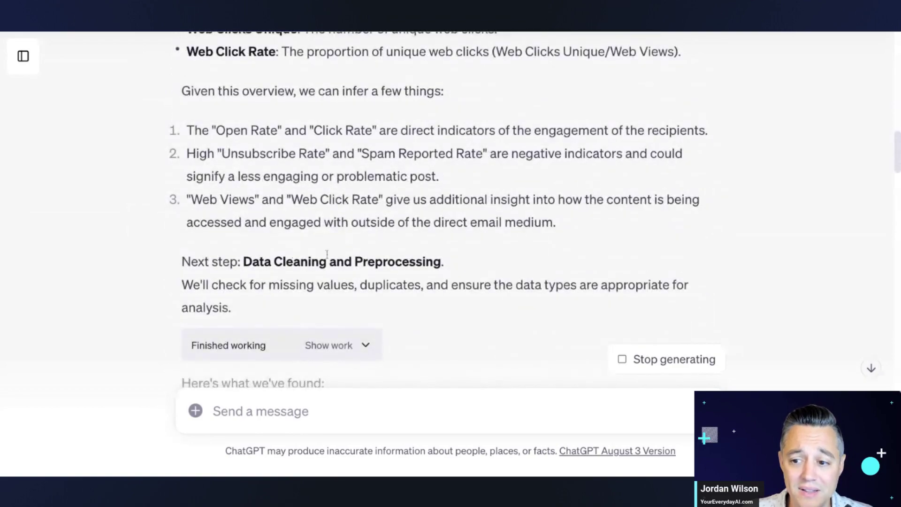
pyautogui.moveTo(183, 192); pyautogui.dragTo(231, 239)
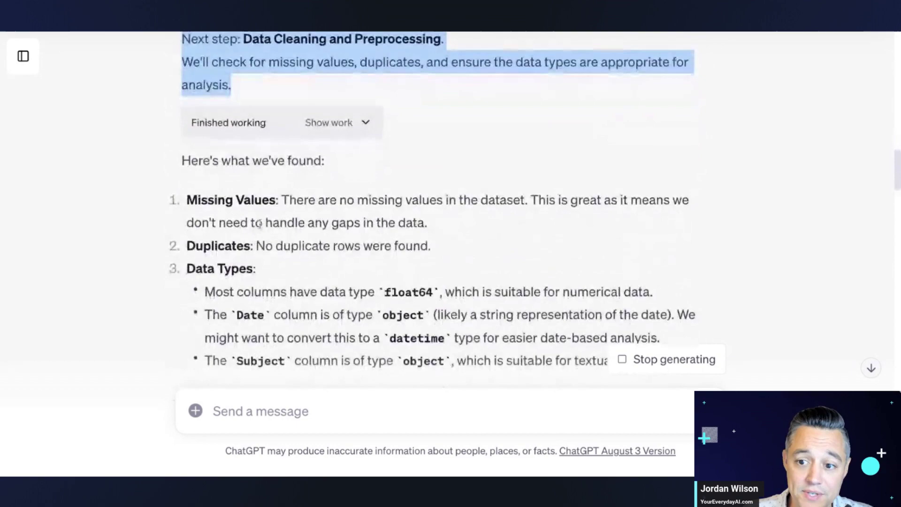
pyautogui.doubleClick(258, 222)
pyautogui.moveTo(176, 158); pyautogui.dragTo(370, 266)
pyautogui.click(261, 296)
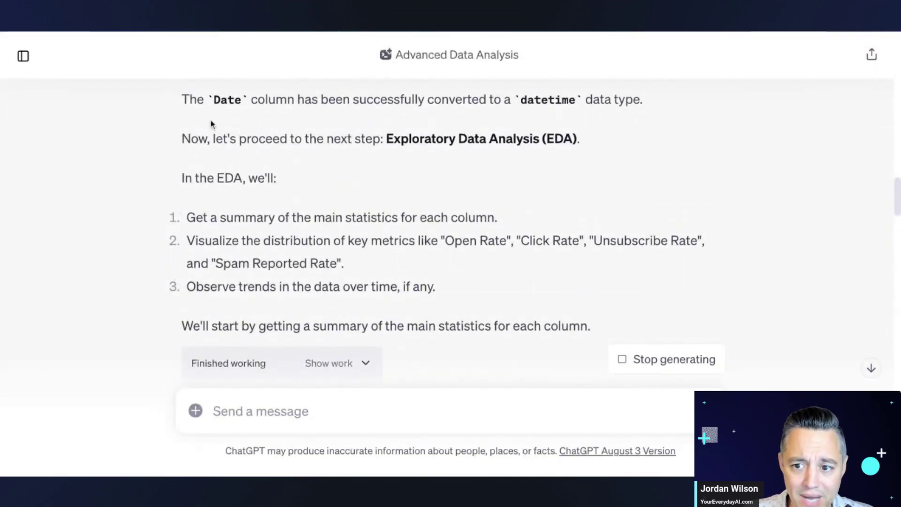
# - Highlight the Exploratory Data Analysis line, then follow the statistics, rate histograms and trend chart
pyautogui.moveTo(183, 139); pyautogui.dragTo(577, 144)
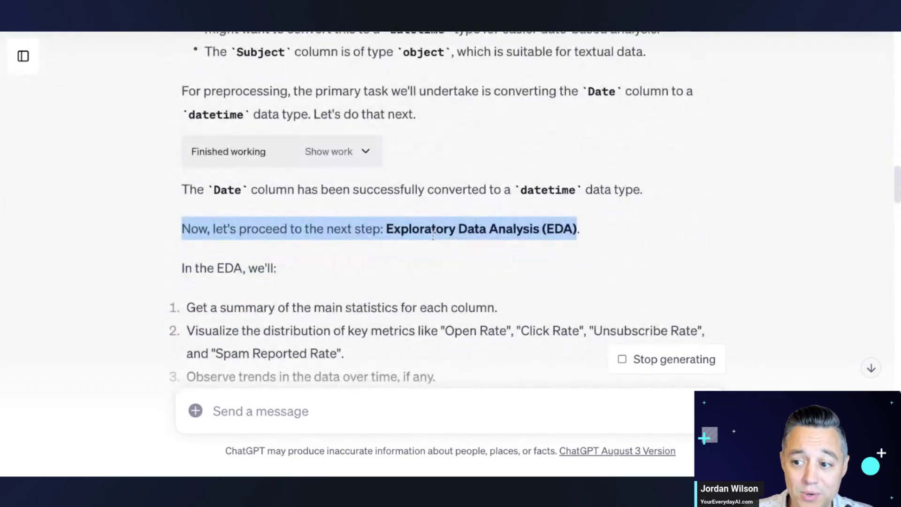
pyautogui.scroll(15, 433, 236)
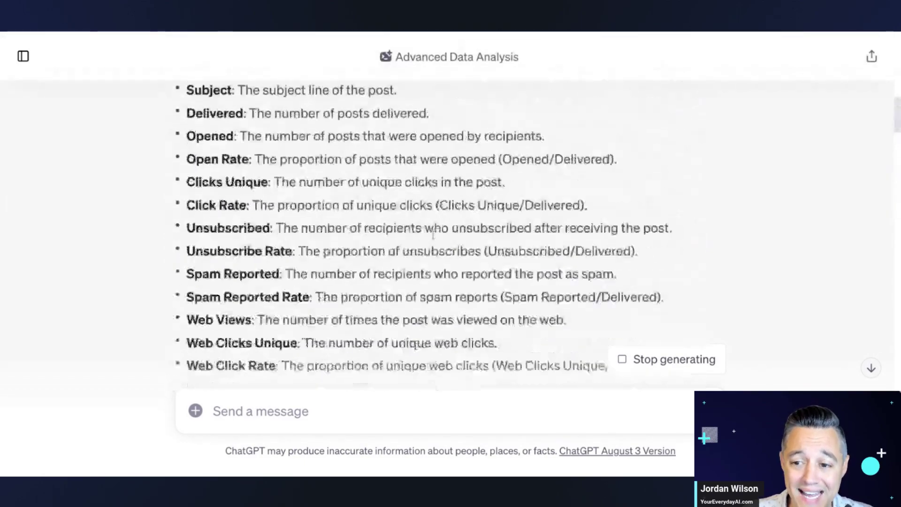
pyautogui.scroll(-4, 437, 233)
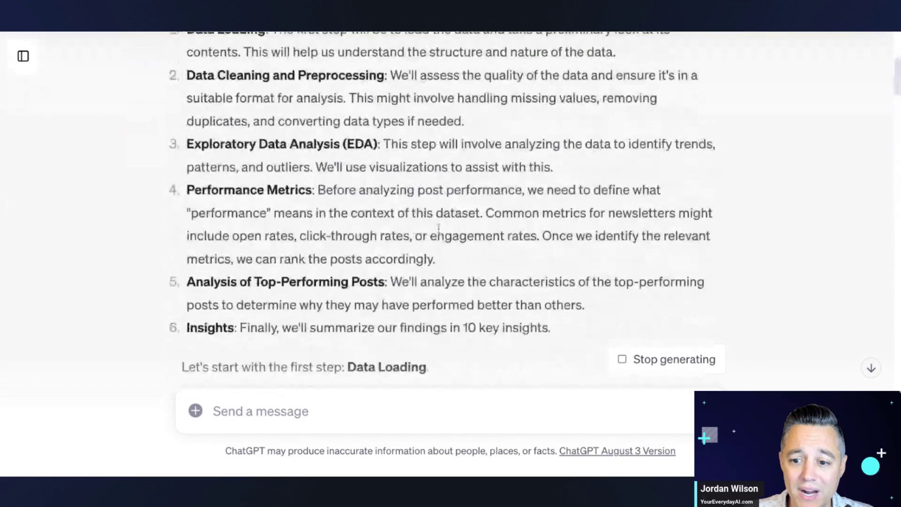
pyautogui.scroll(1, 439, 229)
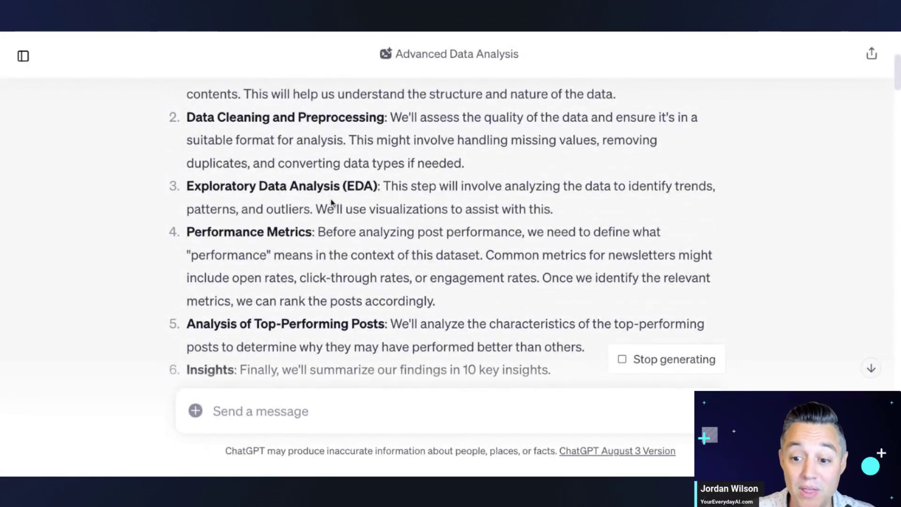
pyautogui.scroll(-9, 333, 216)
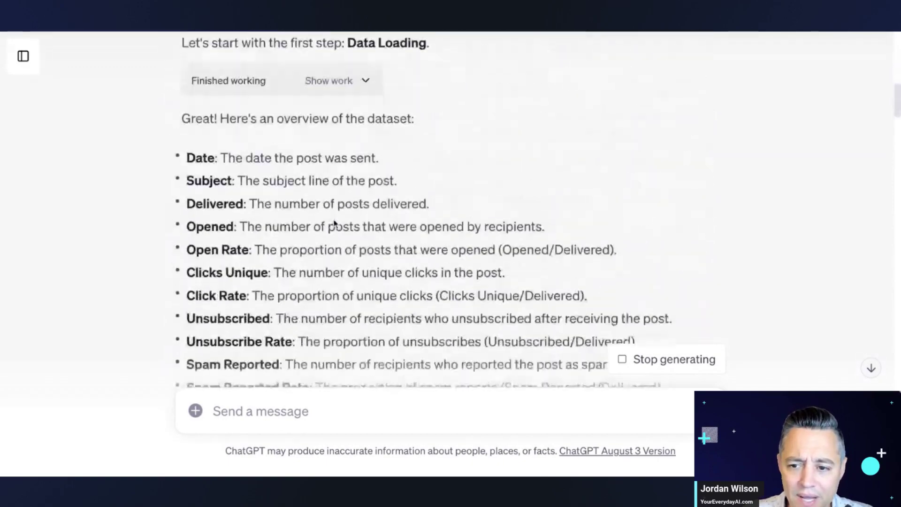
pyautogui.scroll(-20, 334, 223)
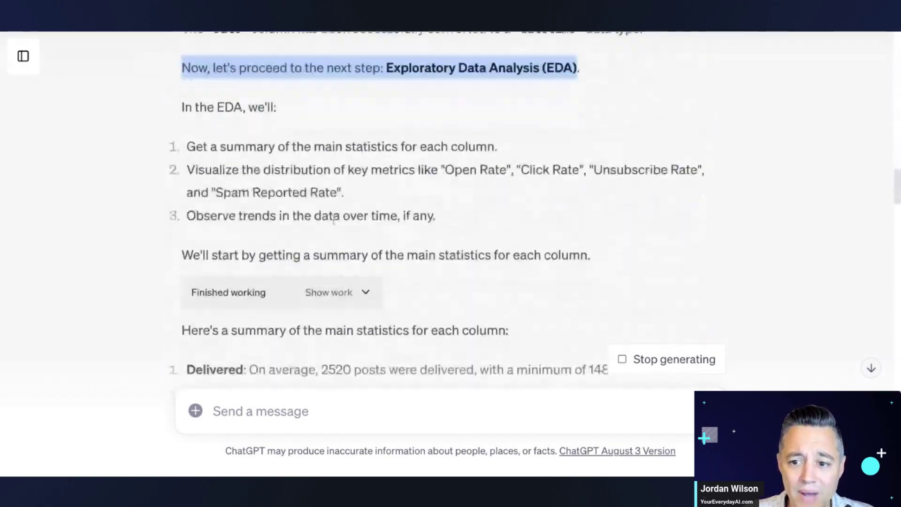
pyautogui.scroll(-7, 333, 219)
pyautogui.scroll(3, 334, 222)
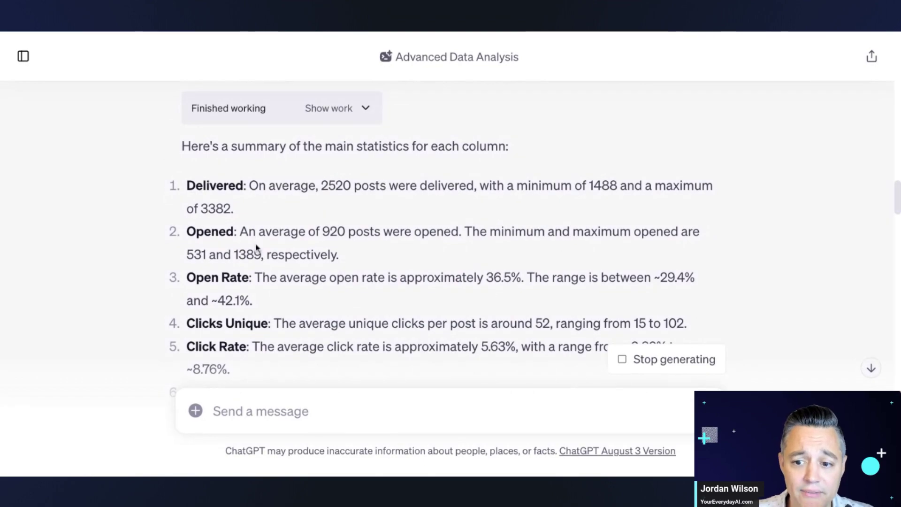
pyautogui.scroll(-5, 245, 276)
pyautogui.scroll(-10, 245, 277)
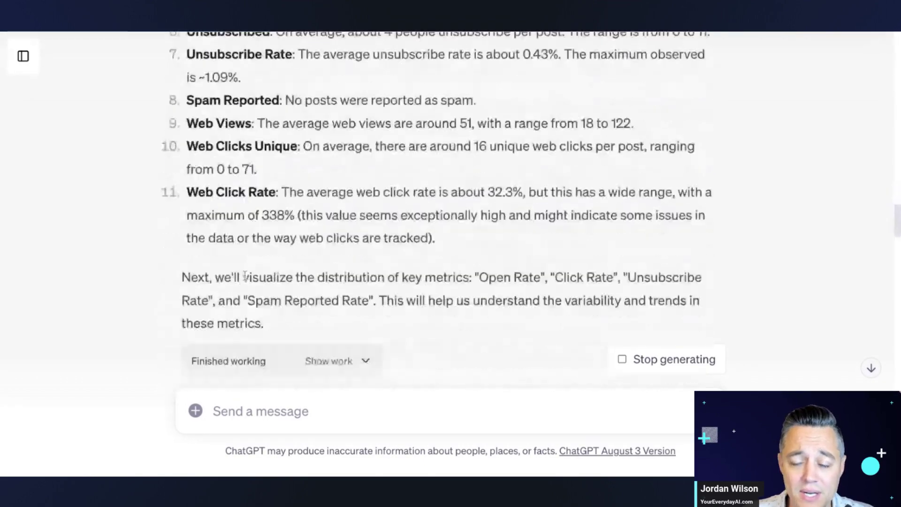
pyautogui.scroll(3, 245, 277)
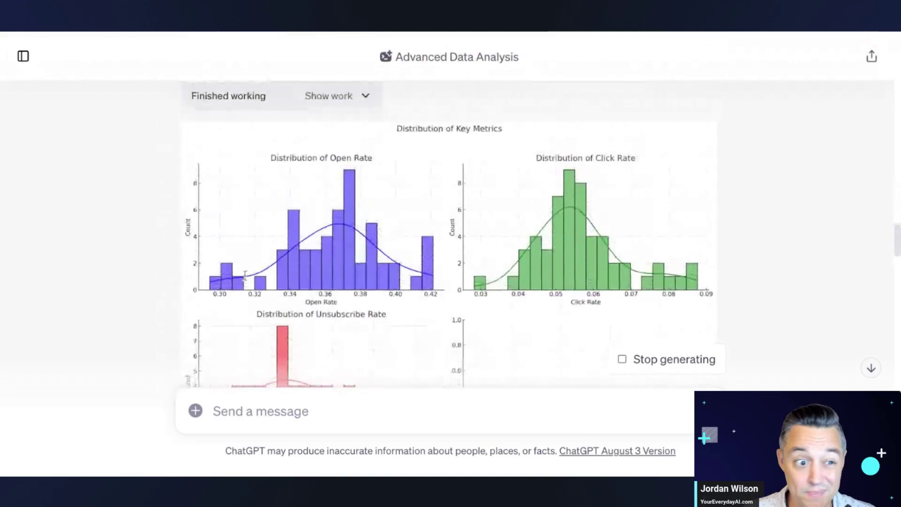
pyautogui.scroll(-3, 218, 228)
pyautogui.scroll(-12, 218, 228)
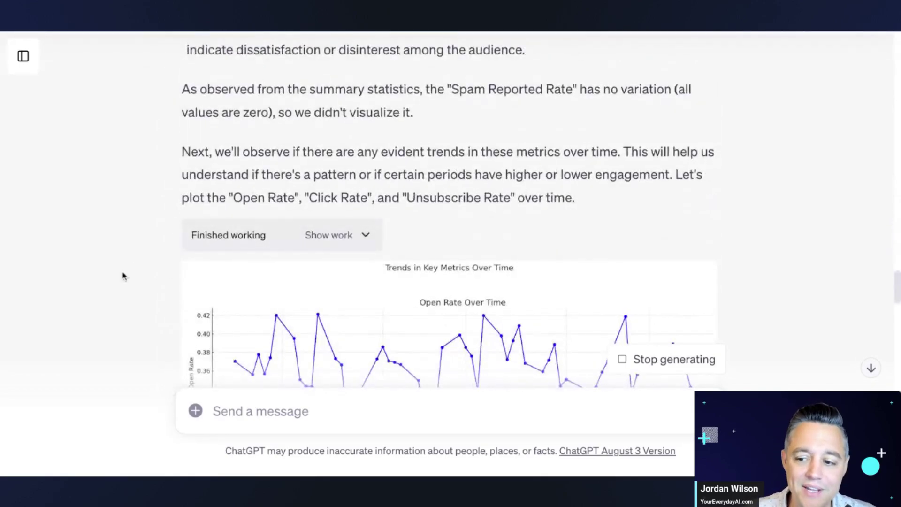
pyautogui.scroll(-2, 124, 275)
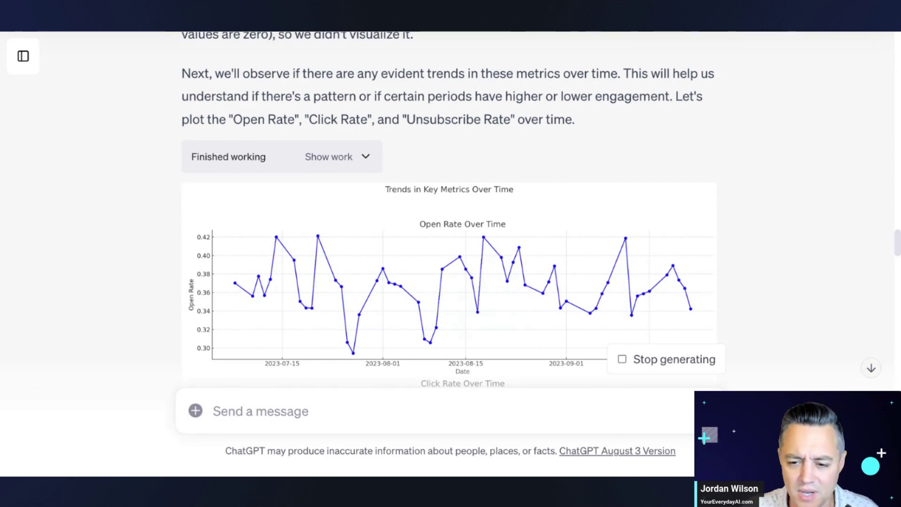
# - Scroll through the trend charts, Top 10 post lists, day-of-week breakdown and ten key insights
pyautogui.scroll(-2, 145, 280)
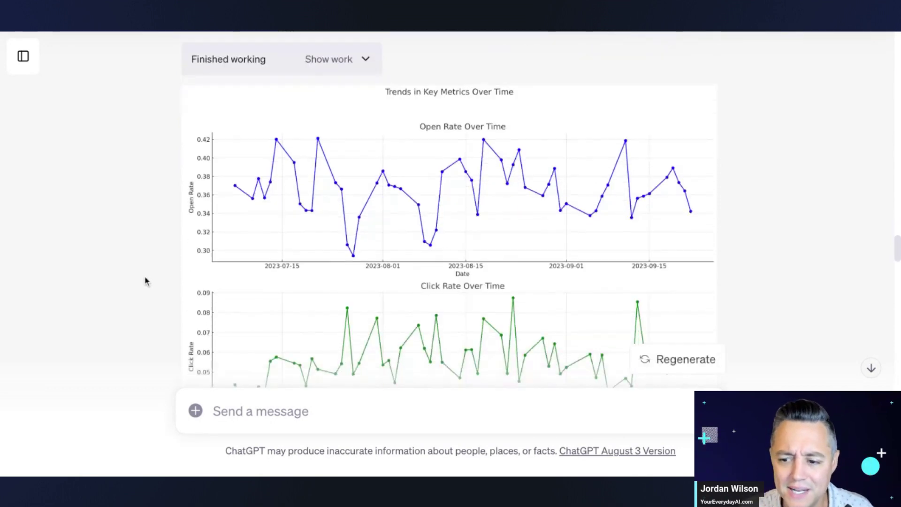
pyautogui.scroll(-2, 146, 280)
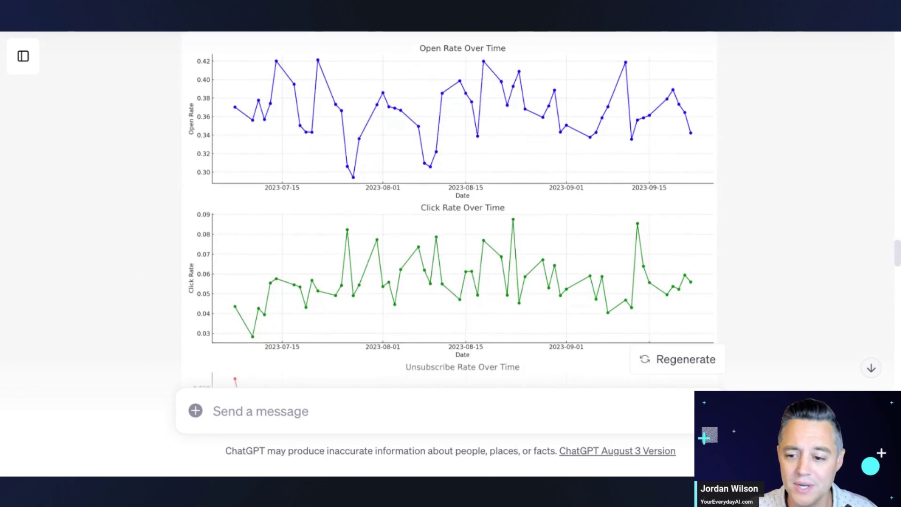
pyautogui.scroll(-5, 449, 205)
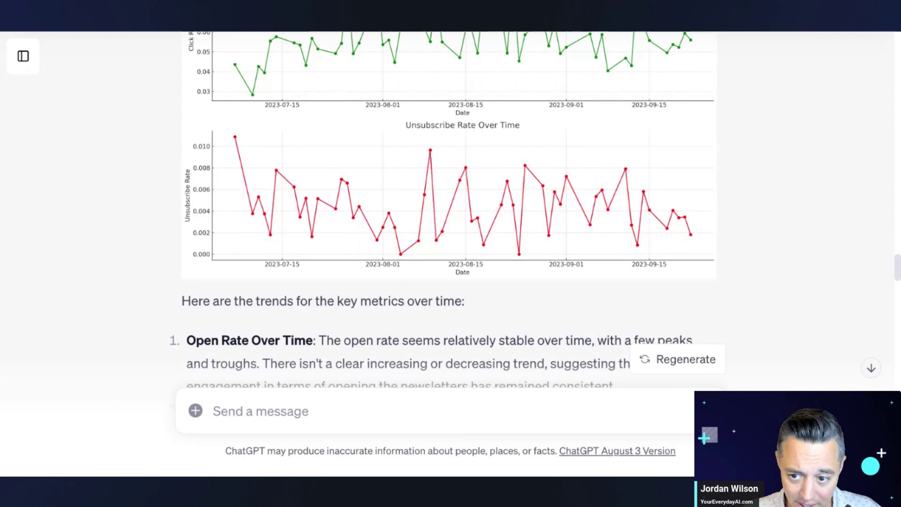
pyautogui.scroll(-15, 448, 205)
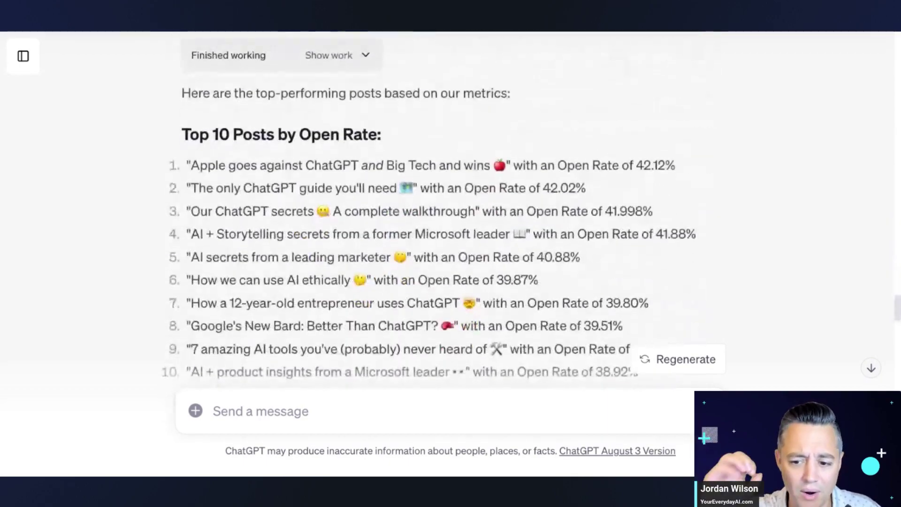
pyautogui.scroll(-1, 448, 205)
pyautogui.scroll(-12, 429, 208)
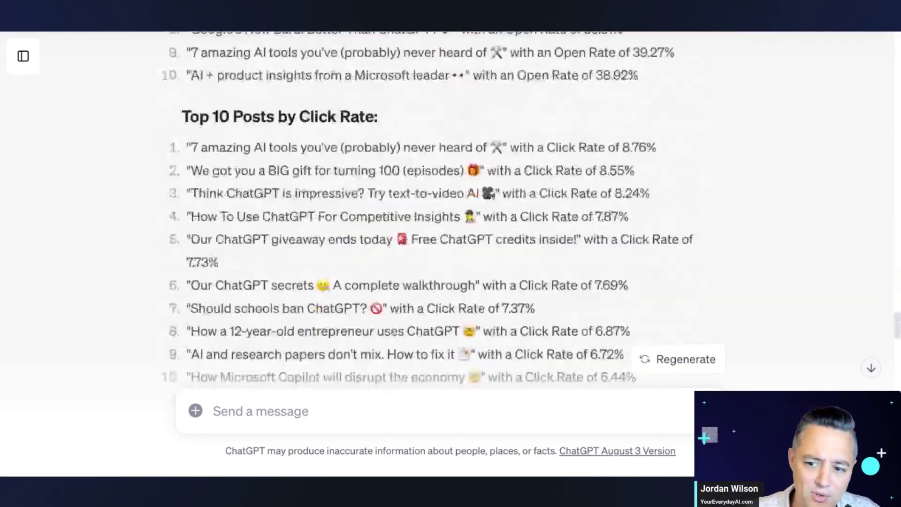
pyautogui.scroll(-7, 448, 205)
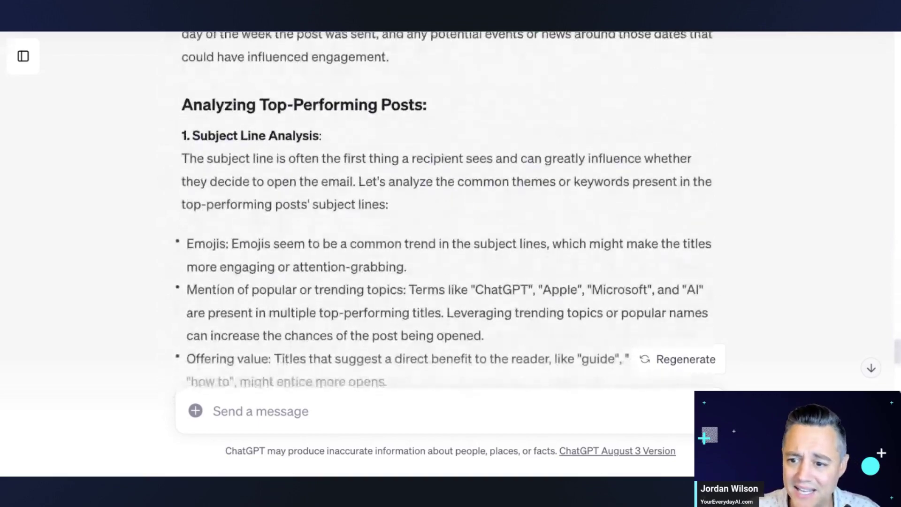
pyautogui.scroll(-1, 448, 205)
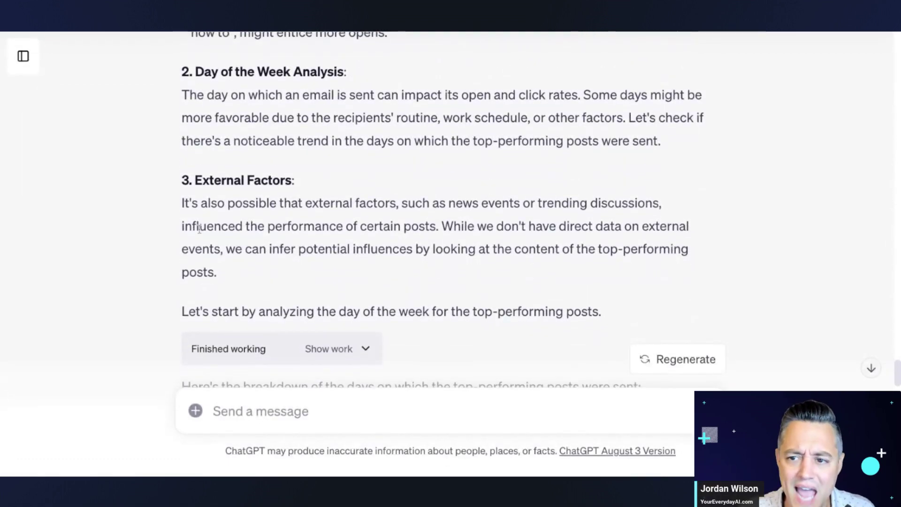
pyautogui.scroll(-7, 207, 227)
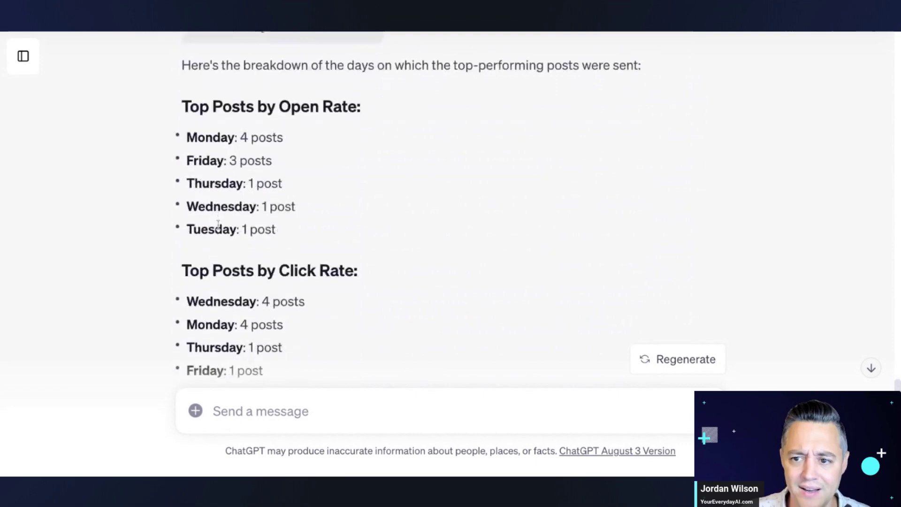
pyautogui.scroll(-2, 218, 224)
pyautogui.scroll(3, 221, 219)
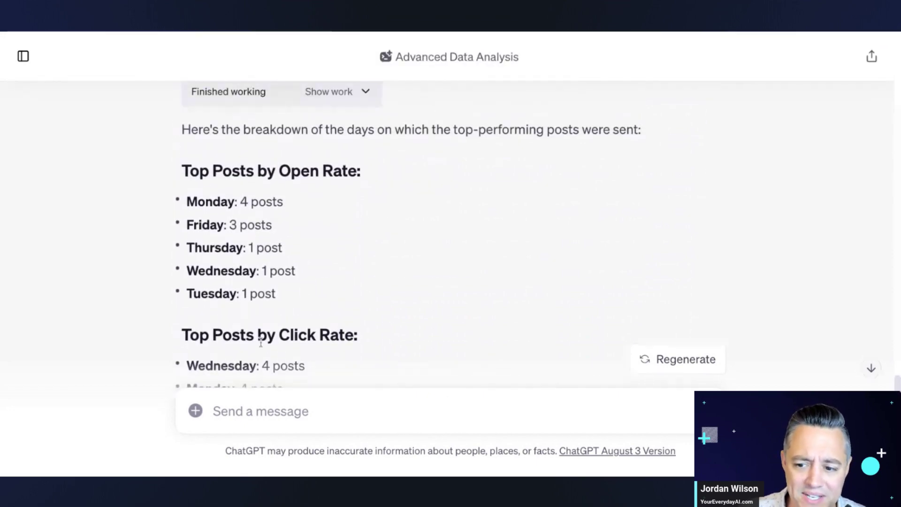
pyautogui.scroll(-15, 265, 315)
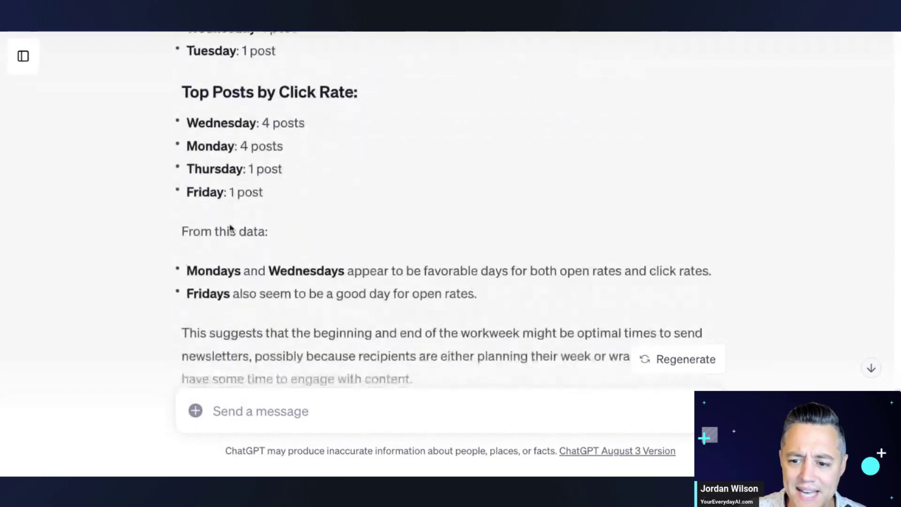
pyautogui.scroll(-8, 227, 226)
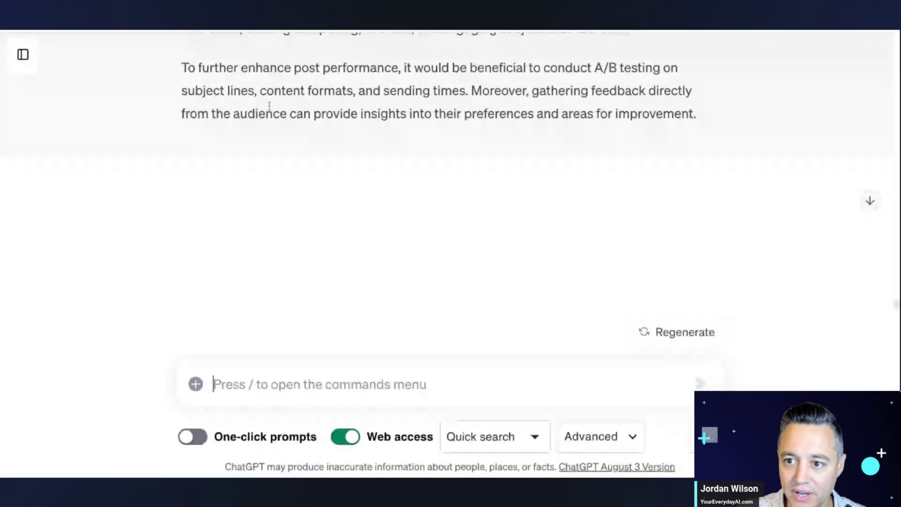
# - Send the prompt with two beehiiv links, asking to apply their findings to the newsletter data
pyautogui.scroll(5, 268, 114)
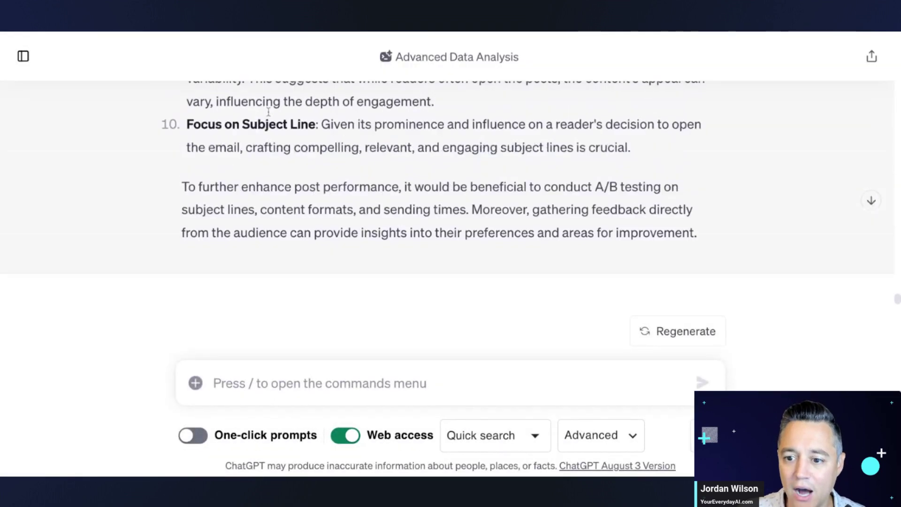
pyautogui.scroll(4, 269, 114)
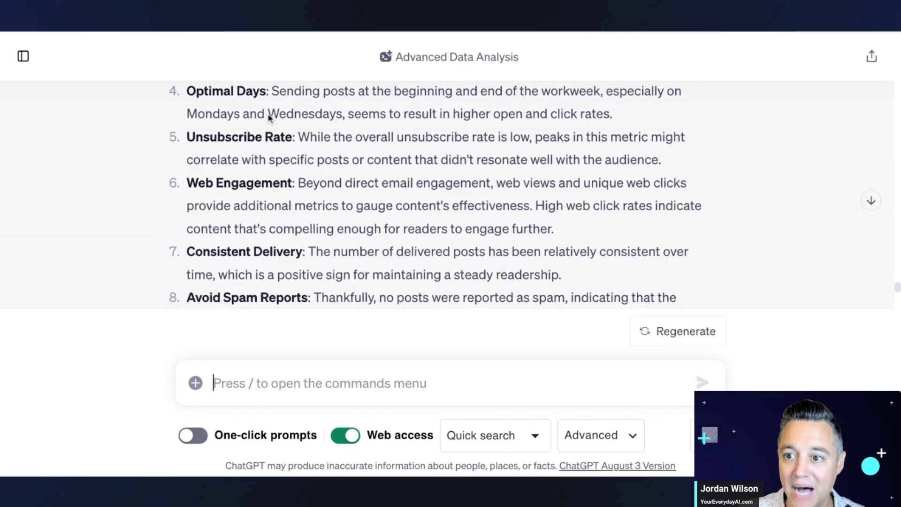
pyautogui.scroll(-5, 267, 122)
pyautogui.scroll(2, 268, 122)
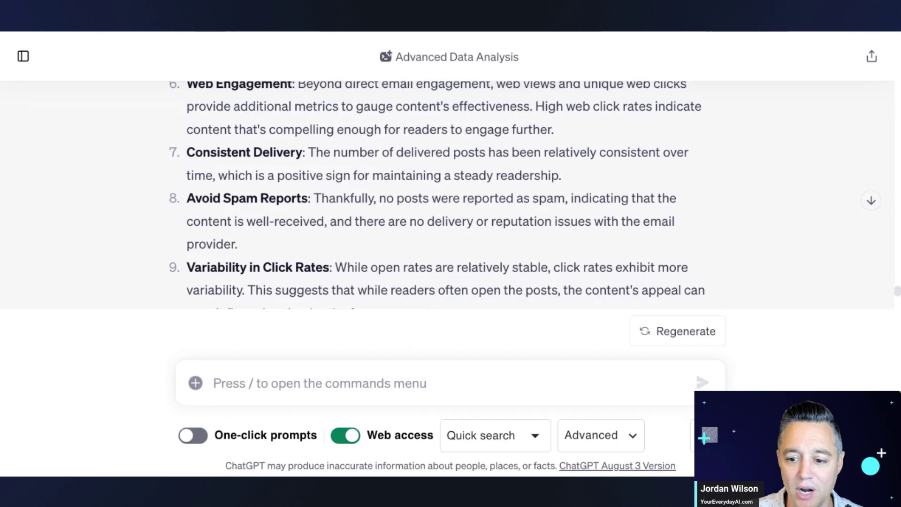
pyautogui.click(704, 384)
pyautogui.hotkey('ctrl', 'v')
pyautogui.click(704, 383)
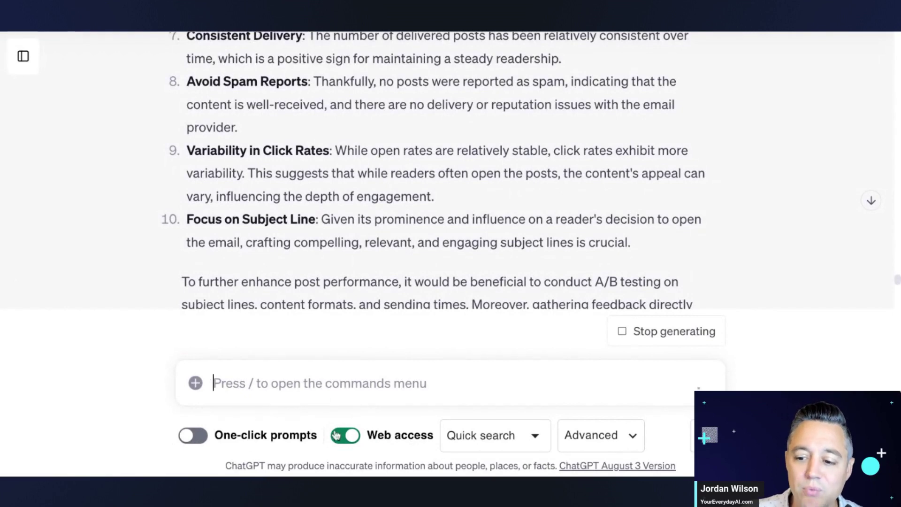
# - Keep WebChatGPT on quick search using Google Search, past month, 1 result
pyautogui.click(531, 439)
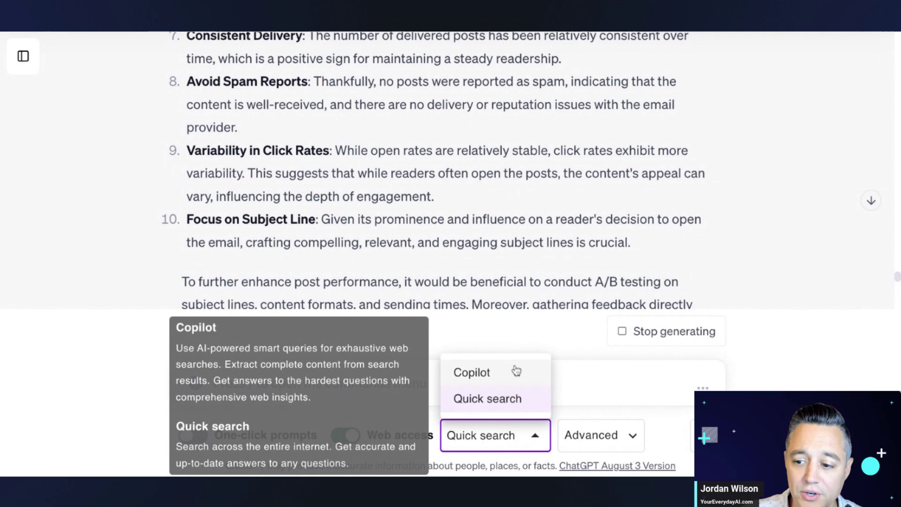
pyautogui.click(498, 398)
pyautogui.click(625, 444)
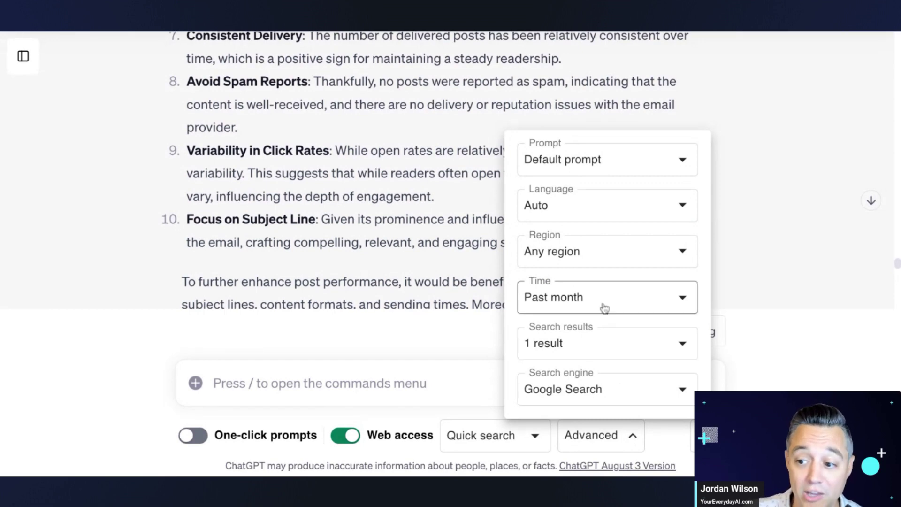
pyautogui.click(588, 374)
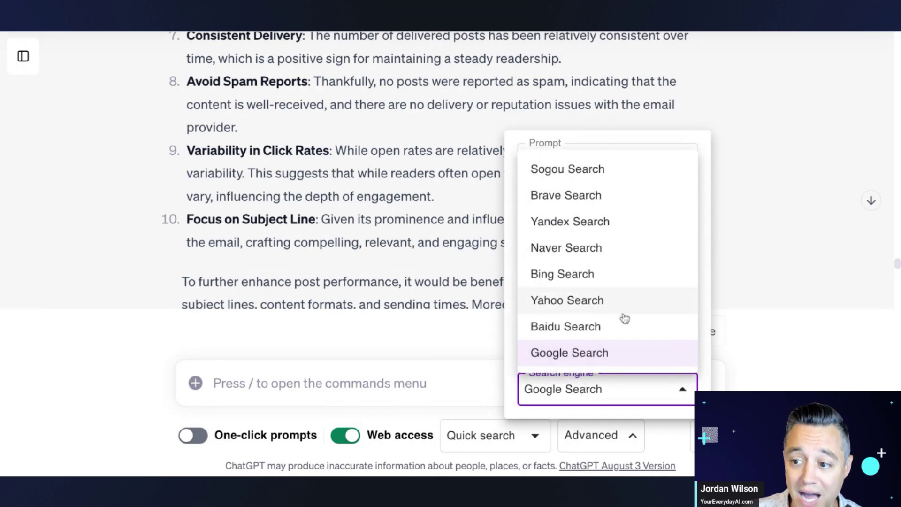
pyautogui.click(771, 342)
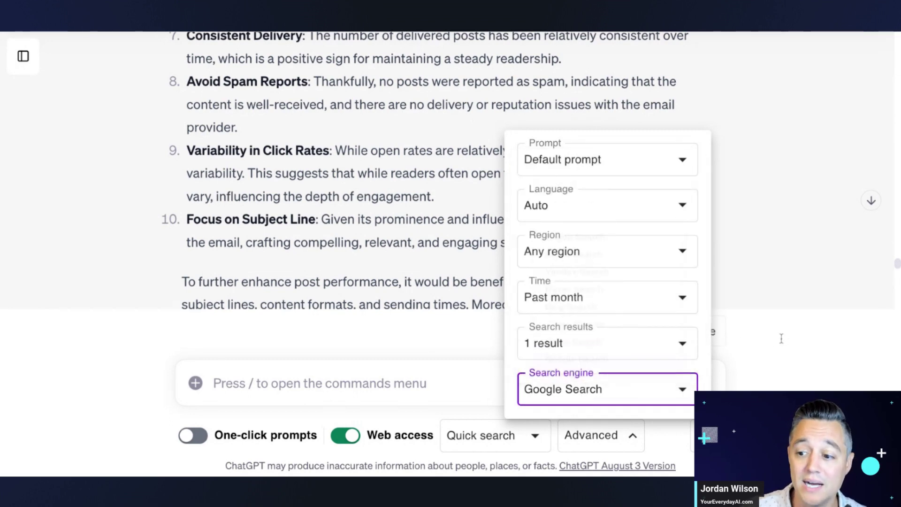
pyautogui.click(314, 391)
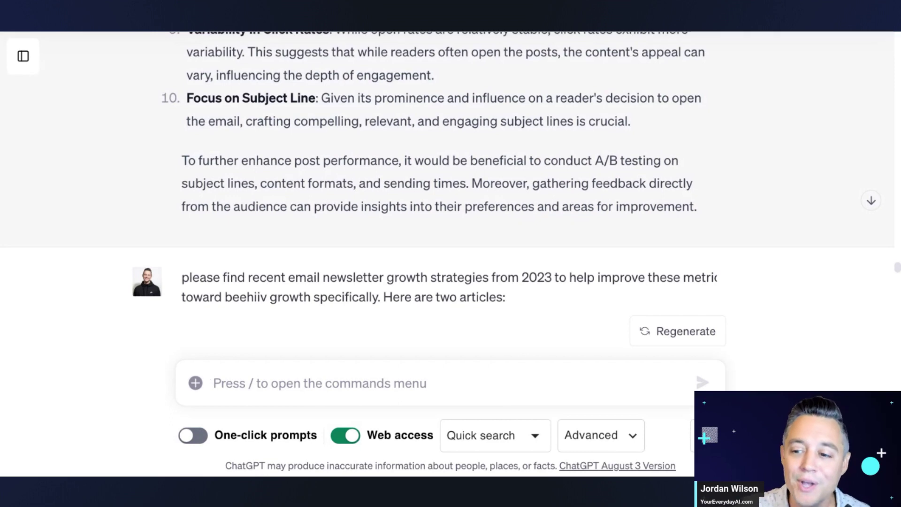
# - Scroll through the new "Answer" reply applying the beehiiv findings to the shared data
pyautogui.scroll(-2, 332, 255)
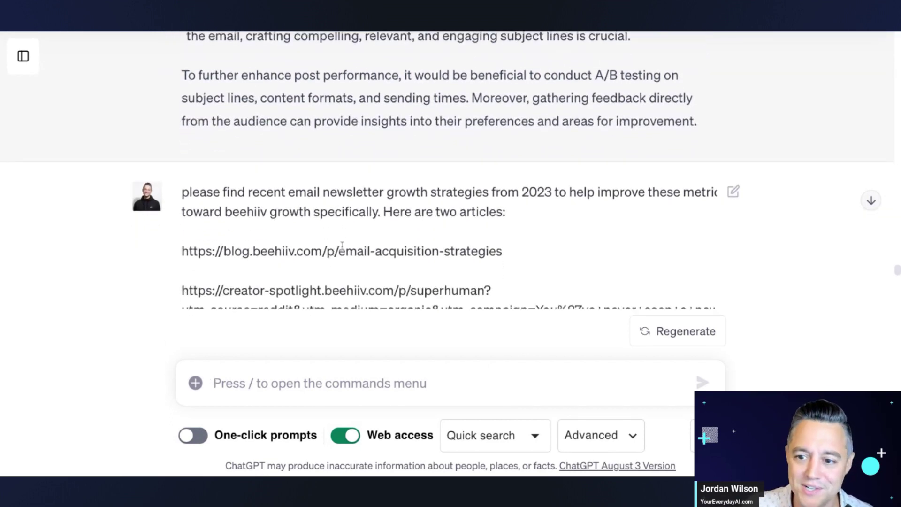
pyautogui.scroll(-2, 342, 246)
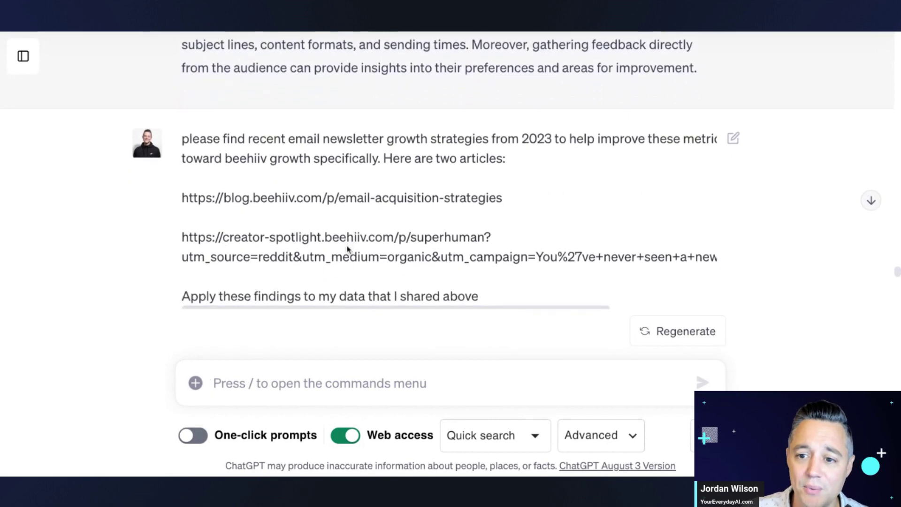
pyautogui.scroll(-1, 347, 249)
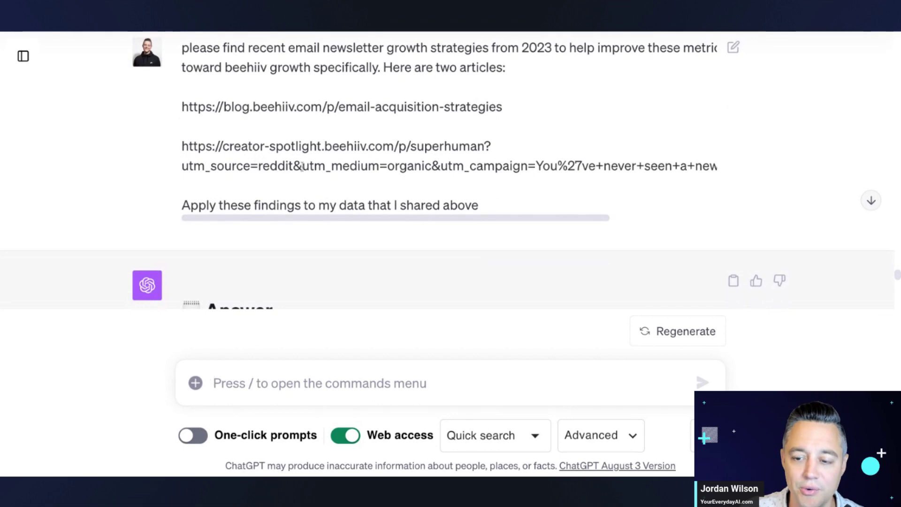
pyautogui.scroll(-4, 359, 207)
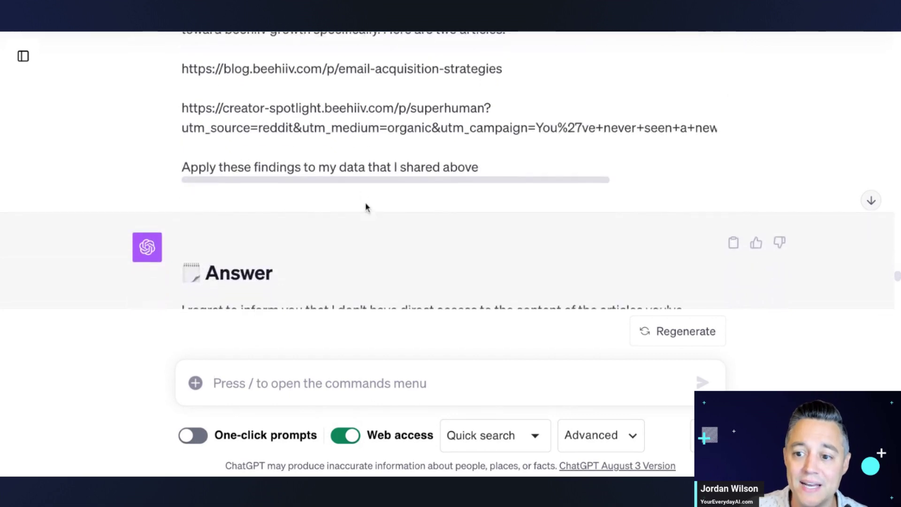
pyautogui.scroll(-2, 275, 168)
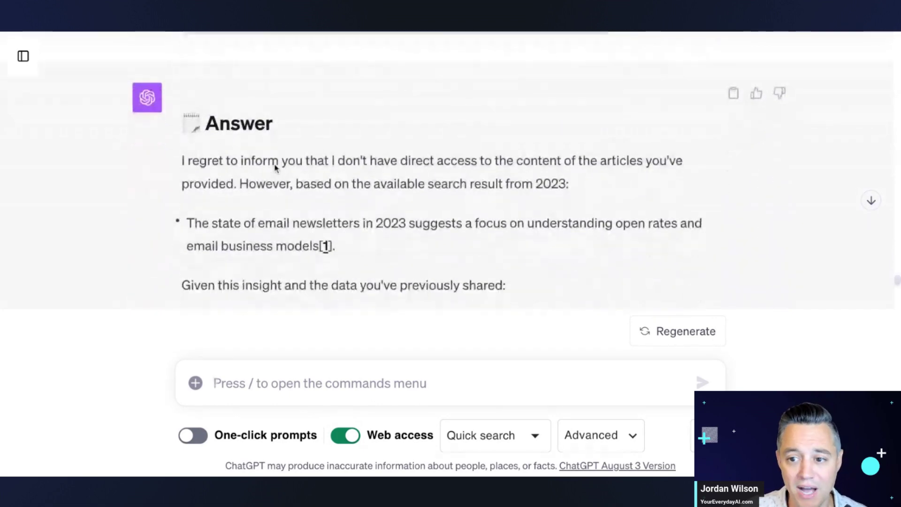
pyautogui.moveTo(591, 150); pyautogui.dragTo(176, 133)
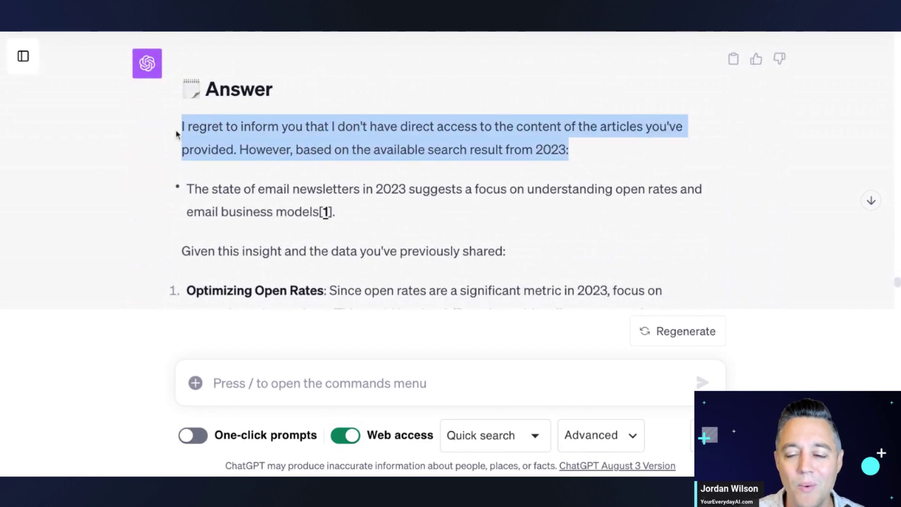
pyautogui.click(188, 129)
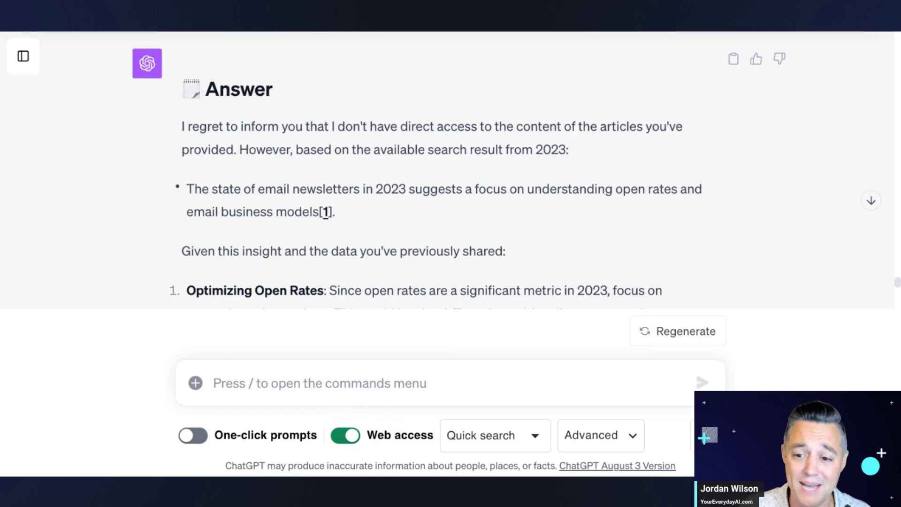
pyautogui.scroll(-3, 332, 206)
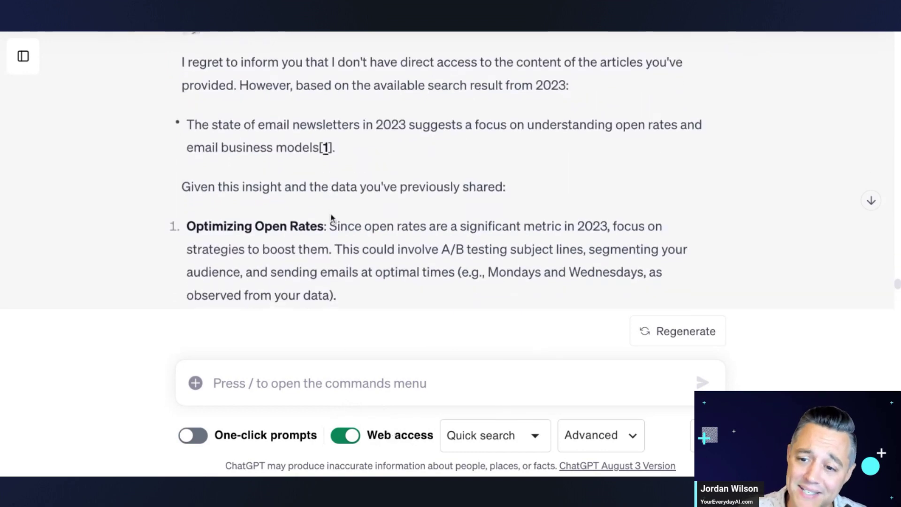
pyautogui.scroll(2, 362, 183)
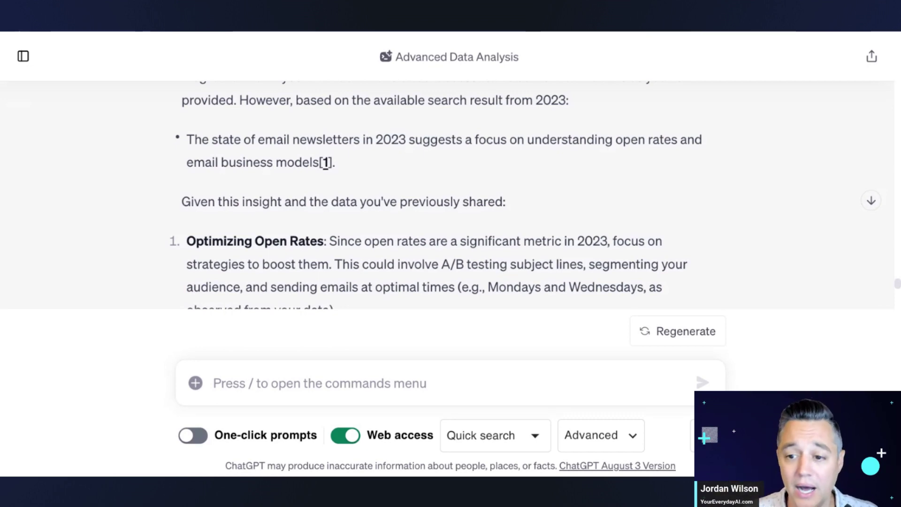
pyautogui.scroll(-2, 318, 182)
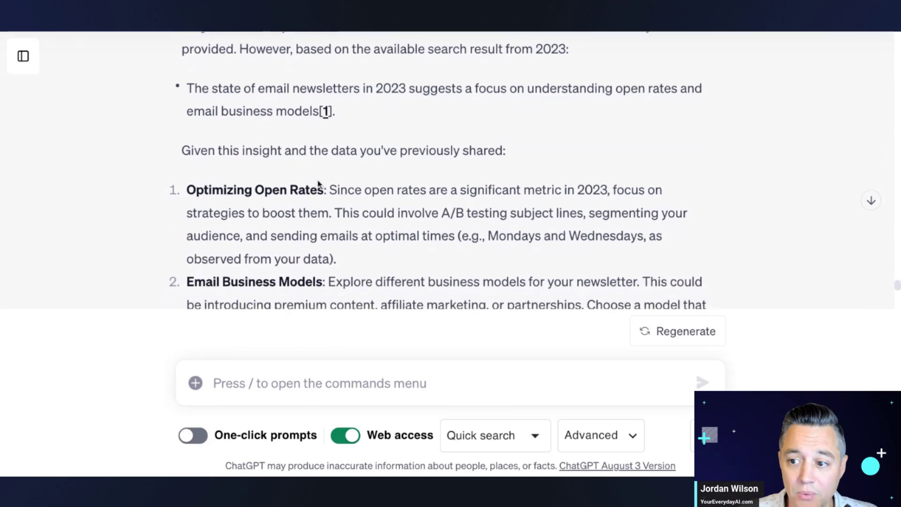
pyautogui.scroll(-1, 319, 184)
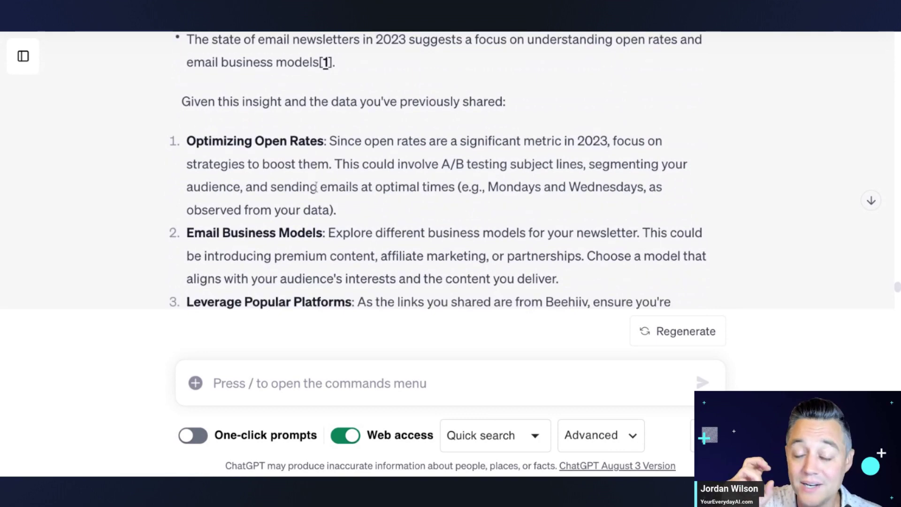
pyautogui.scroll(1, 327, 96)
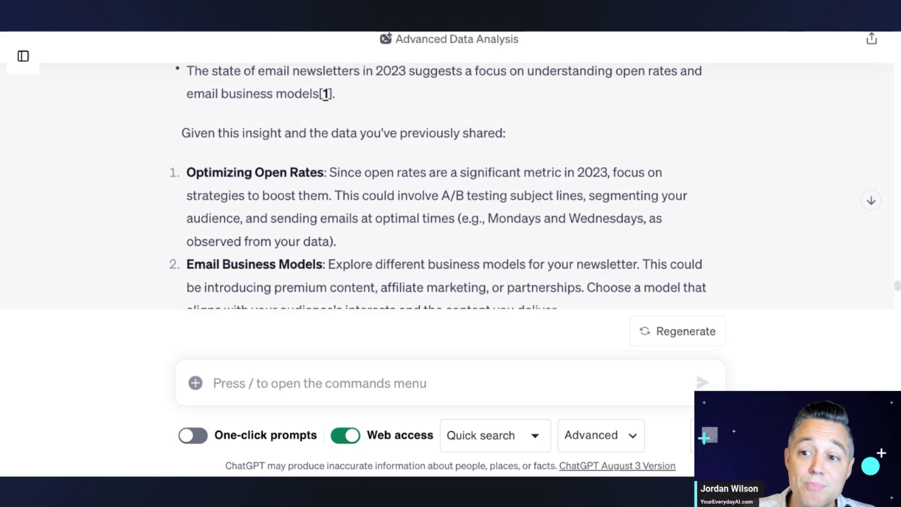
pyautogui.click(327, 95)
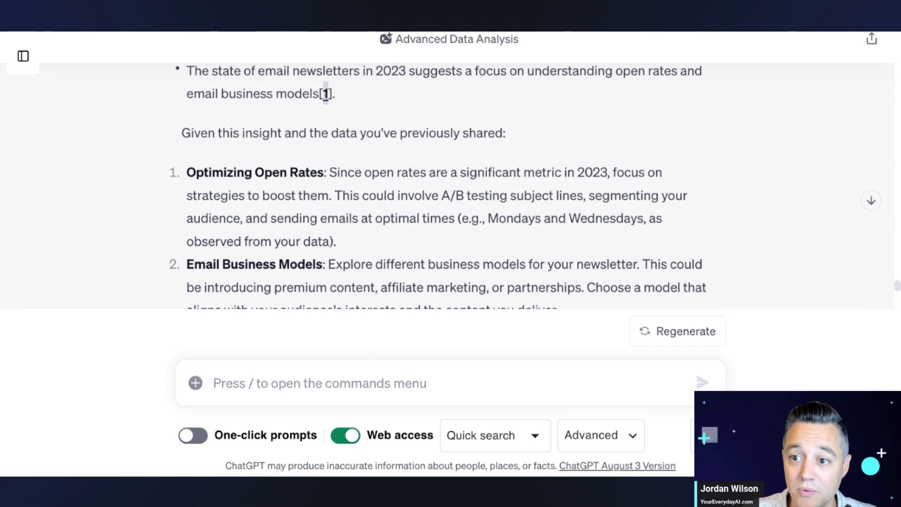
pyautogui.scroll(-5, 225, 239)
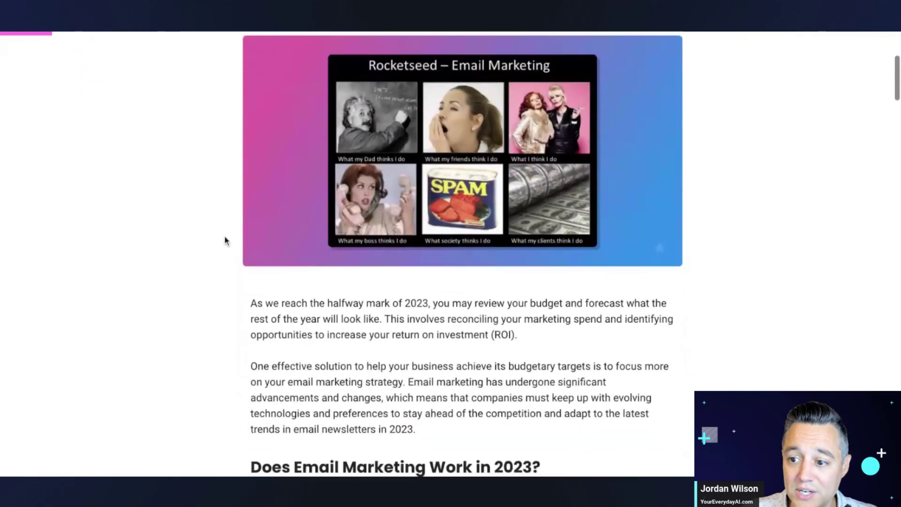
pyautogui.scroll(-20, 224, 240)
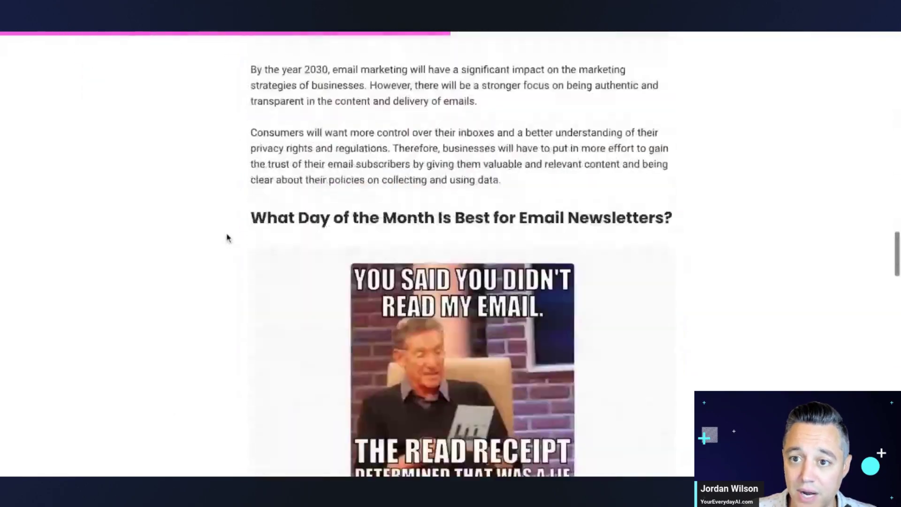
pyautogui.scroll(-15, 228, 237)
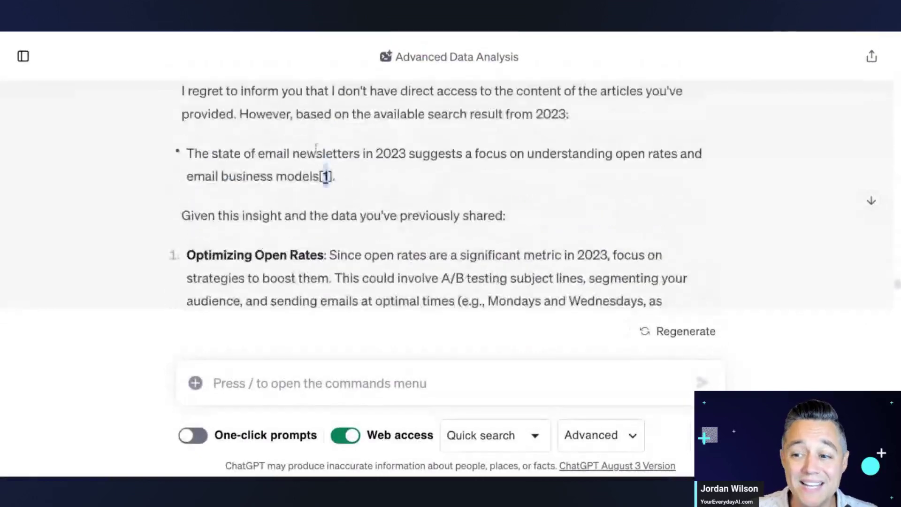
pyautogui.scroll(-2, 316, 147)
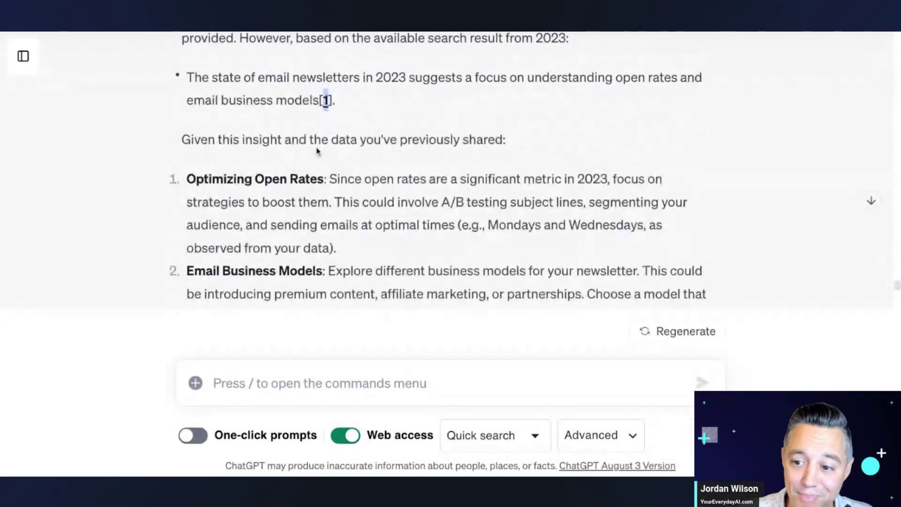
pyautogui.moveTo(366, 252); pyautogui.dragTo(191, 174)
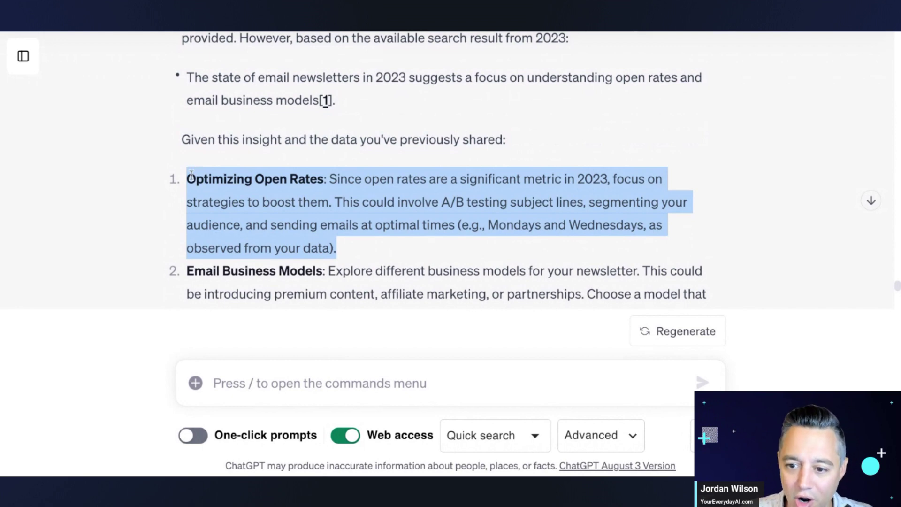
pyautogui.click(196, 181)
pyautogui.scroll(-3, 193, 183)
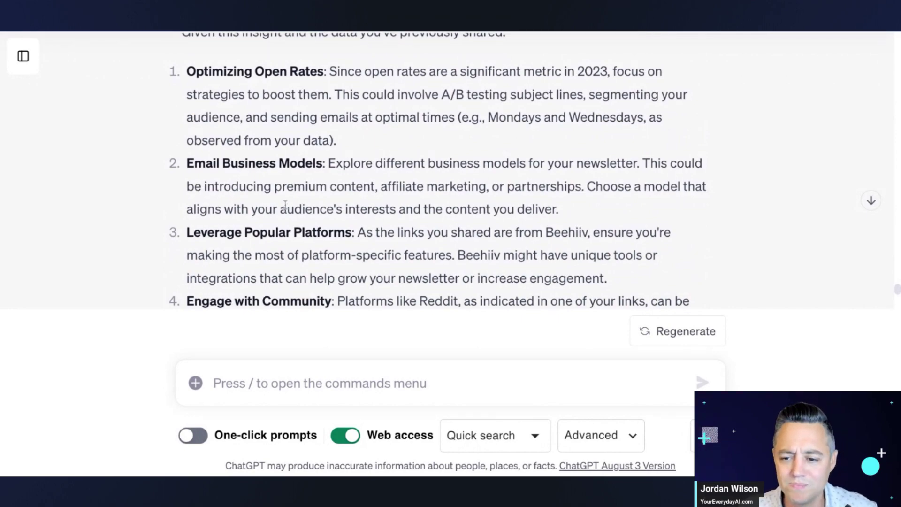
pyautogui.scroll(-1, 286, 205)
pyautogui.scroll(-5, 285, 205)
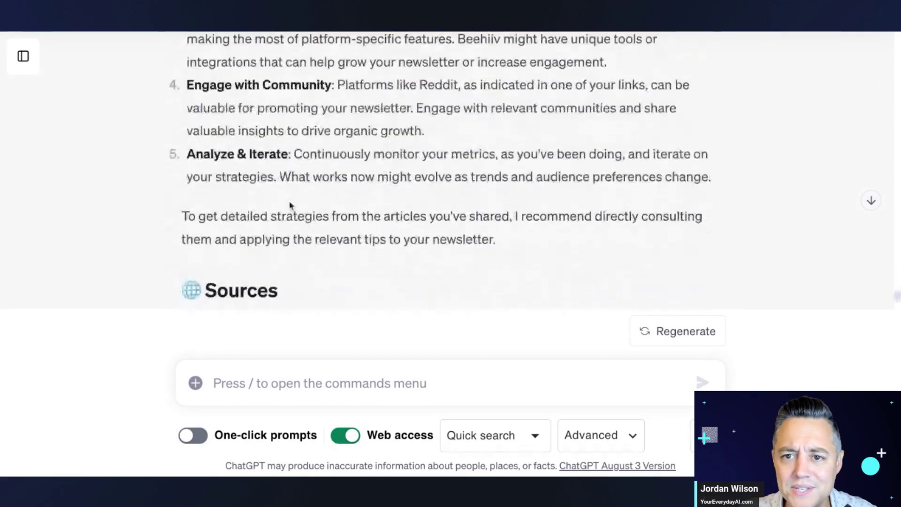
pyautogui.scroll(3, 291, 207)
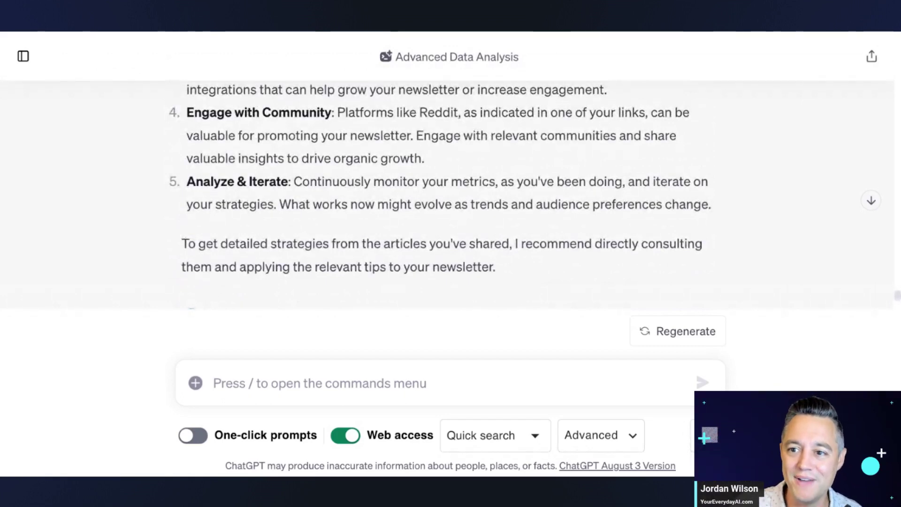
# - Return to the Everyday AI homepage with its daily AI newsletter and podcast
pyautogui.hotkey('ctrl', 'Tab')
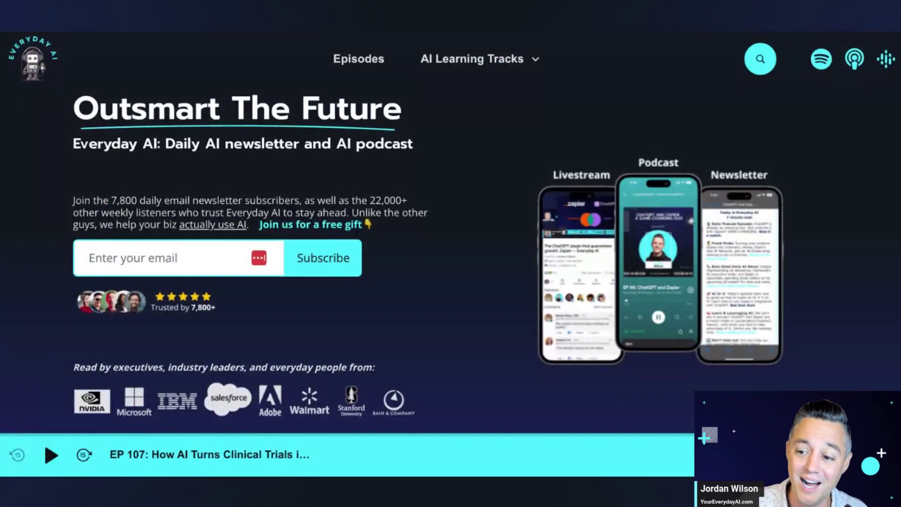